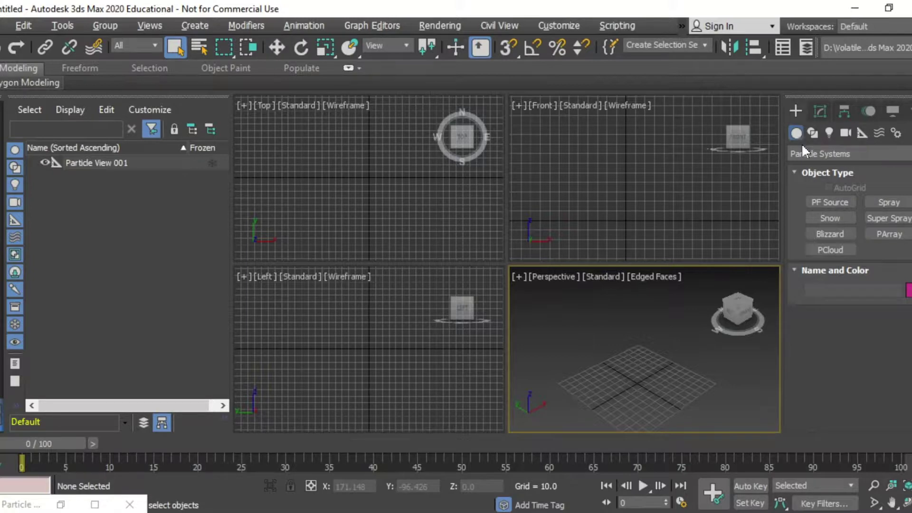
# Switch the Create panel to Standard Primitives and arm the Sphere tool
pyautogui.click(805, 153)
pyautogui.click(820, 170)
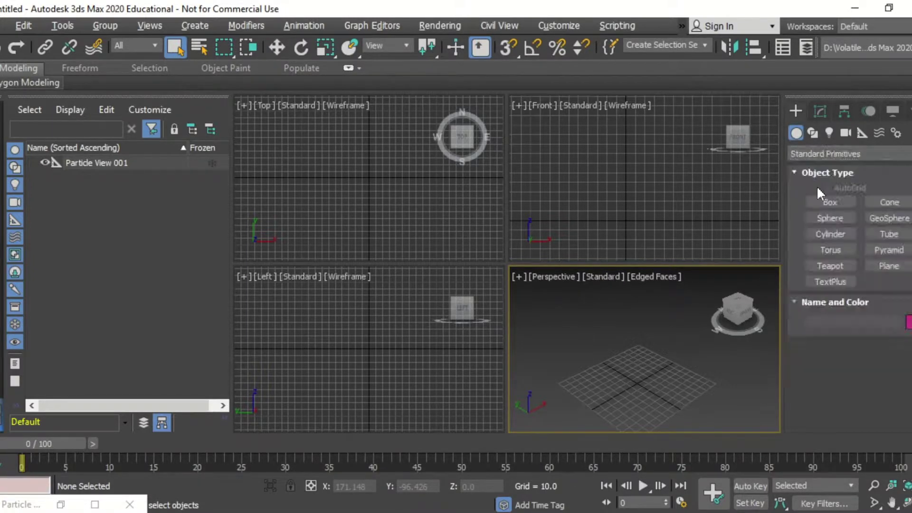
pyautogui.click(832, 218)
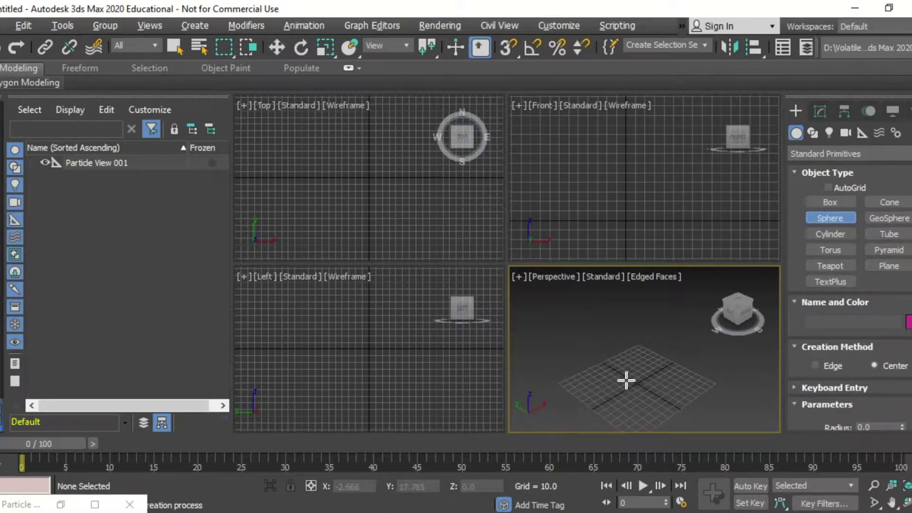
# Draw Sphere001 at the centre of the ground grid and set its radius to 30
pyautogui.scroll(5, 637, 376)
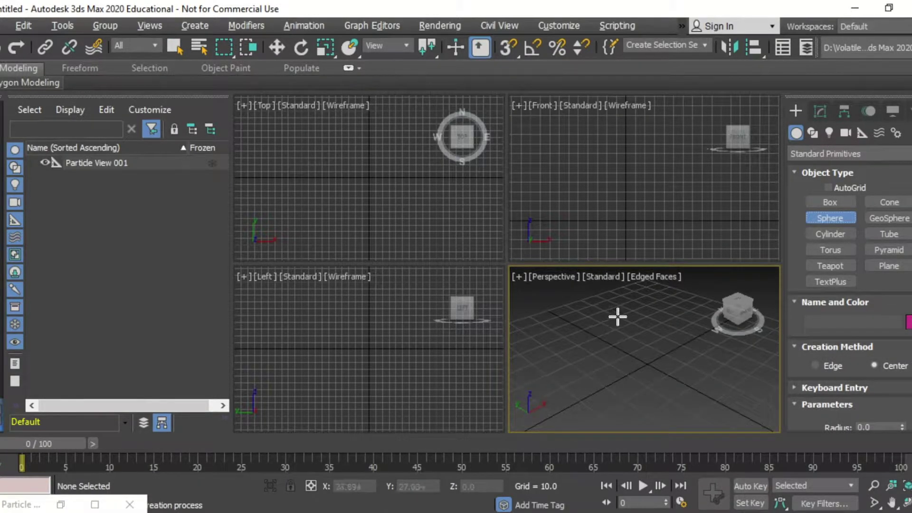
pyautogui.moveTo(617, 315); pyautogui.dragTo(644, 340)
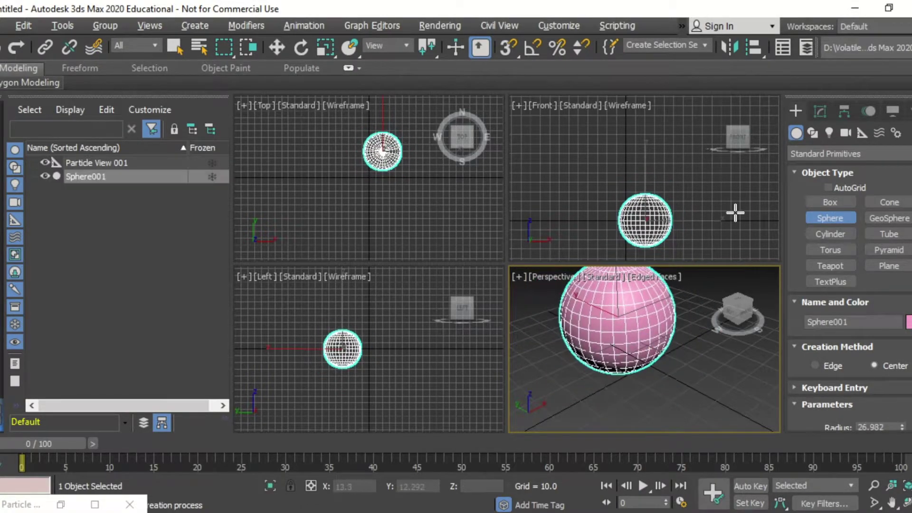
pyautogui.click(821, 113)
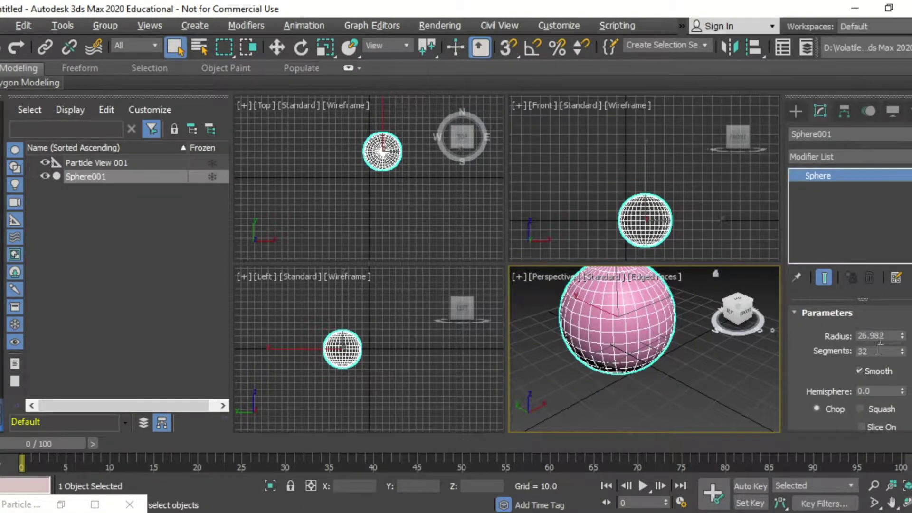
pyautogui.doubleClick(881, 335)
pyautogui.write('30')
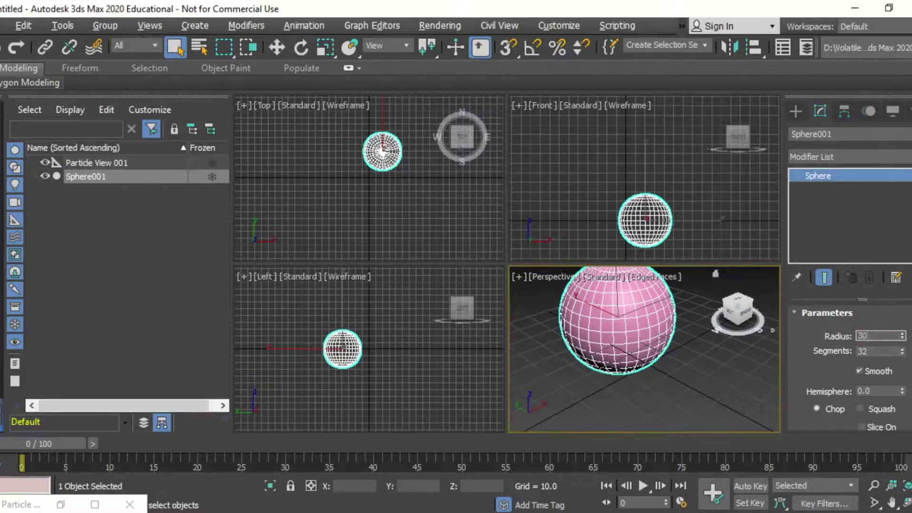
pyautogui.press('Return')
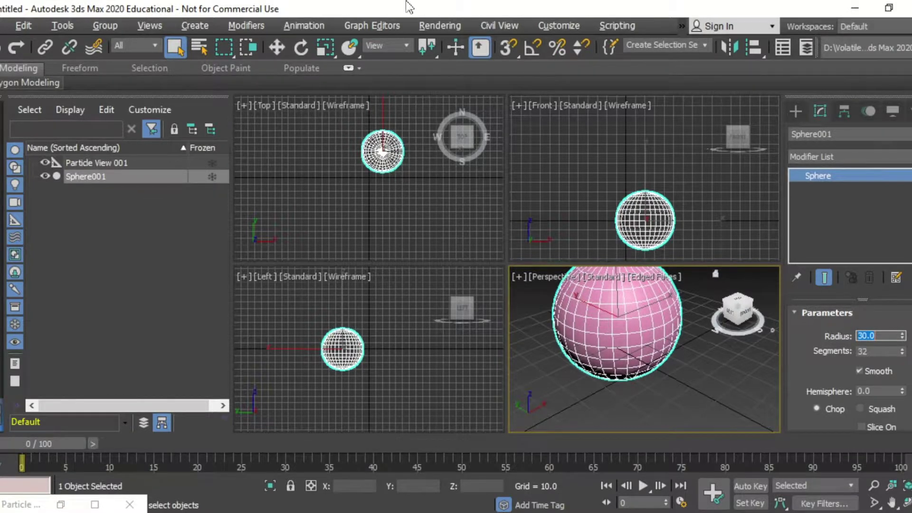
pyautogui.moveTo(468, 12)
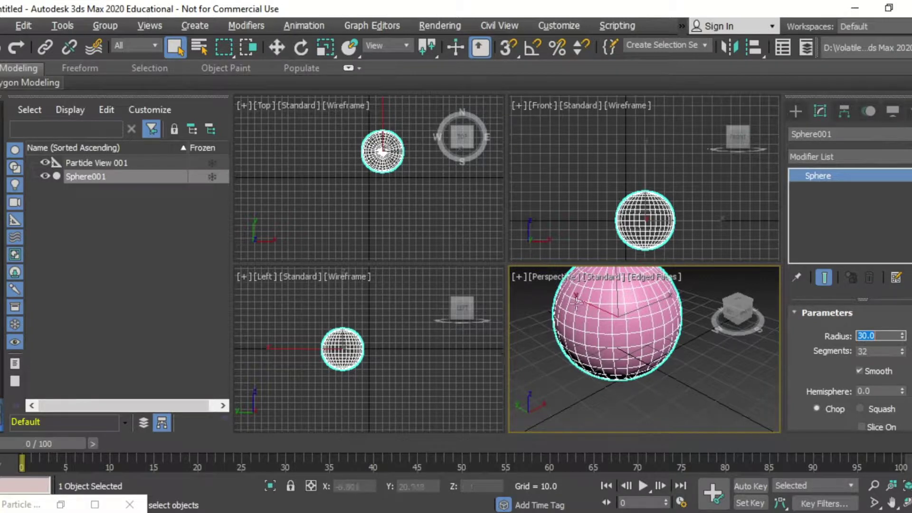
pyautogui.scroll(-5, 618, 402)
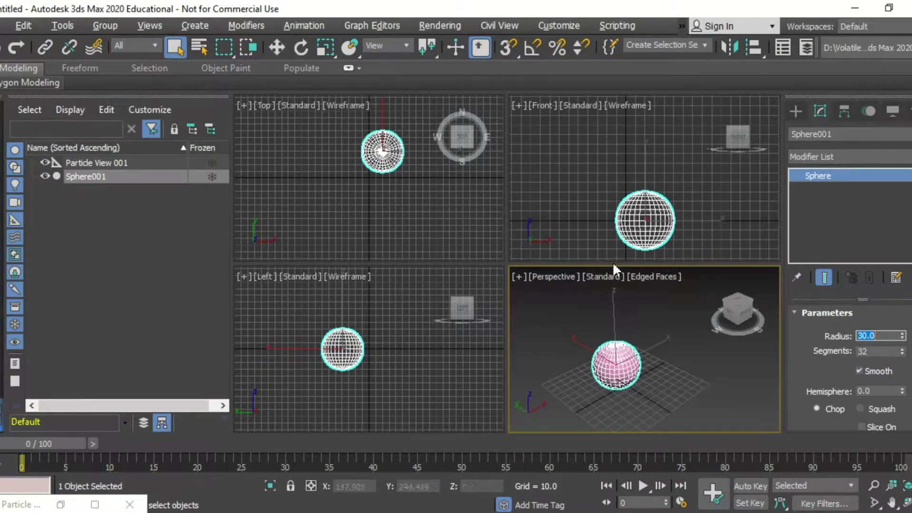
# Pick PF Source under Particle Systems and open the Particle View editor
pyautogui.click(796, 111)
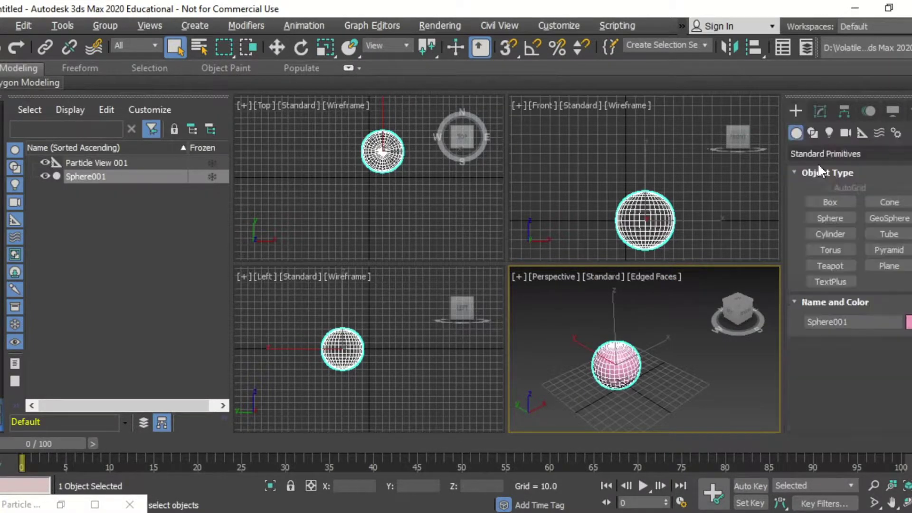
pyautogui.click(827, 153)
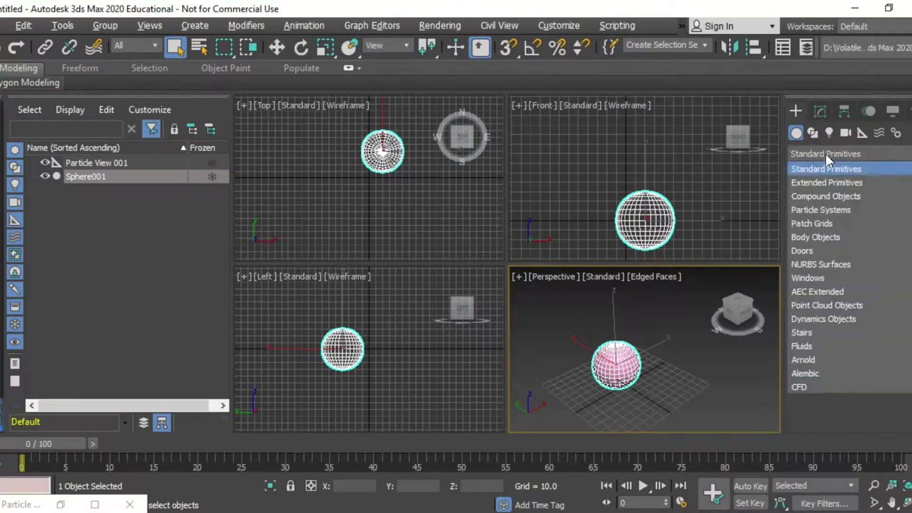
pyautogui.click(855, 212)
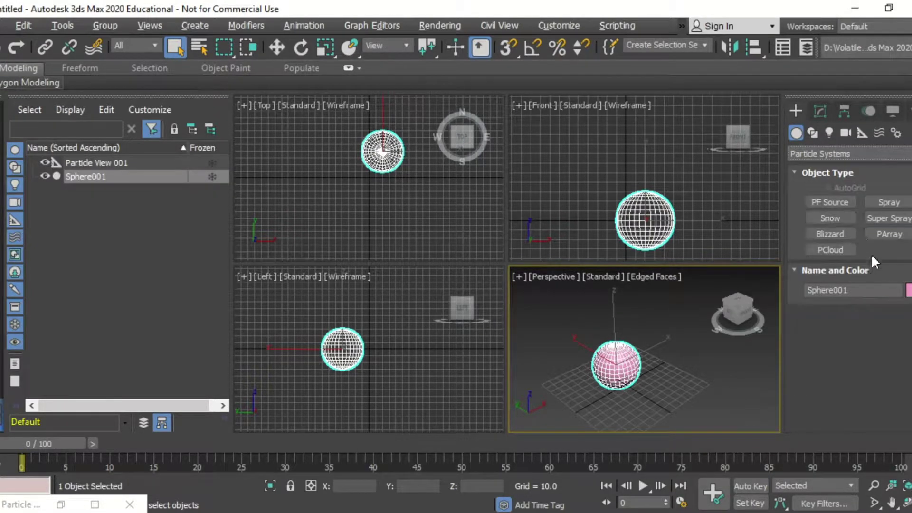
pyautogui.click(848, 202)
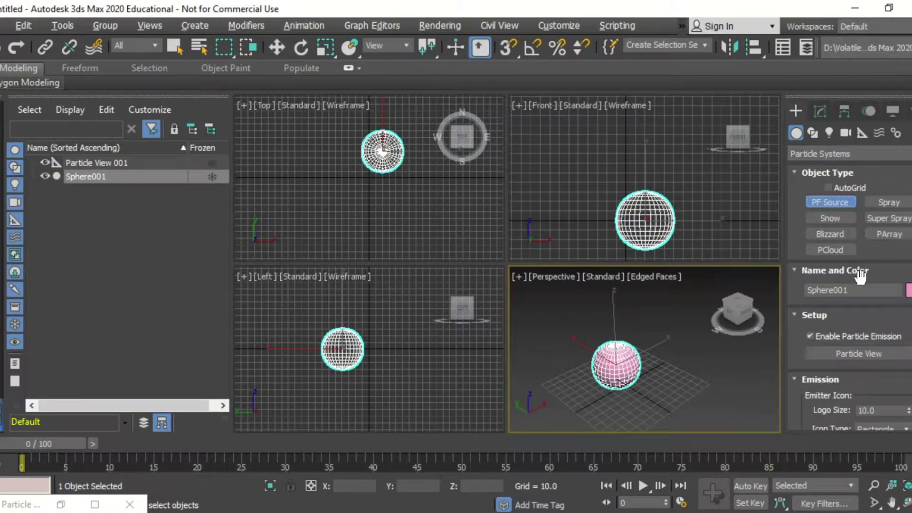
pyautogui.click(870, 353)
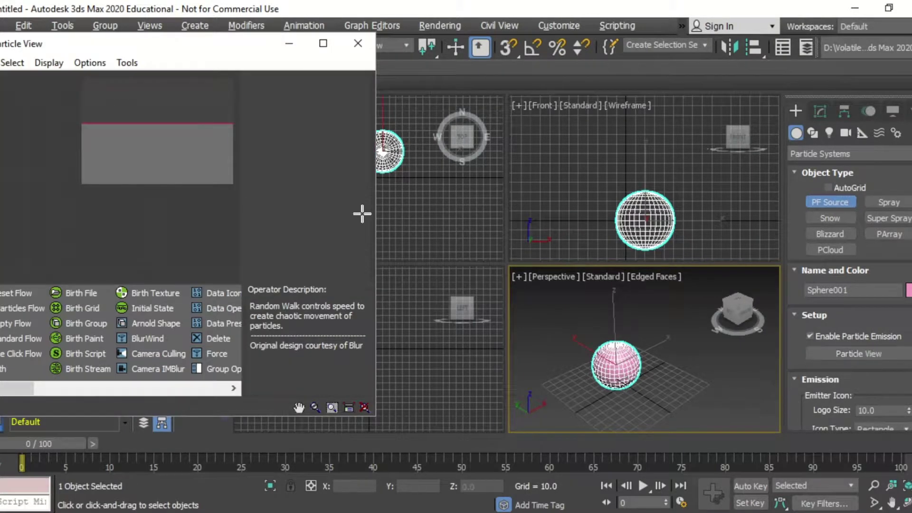
# Add an Empty Flow and a Birth Grid event, wiring PF Source 001 into Event 001
pyautogui.moveTo(193, 47); pyautogui.dragTo(221, 50)
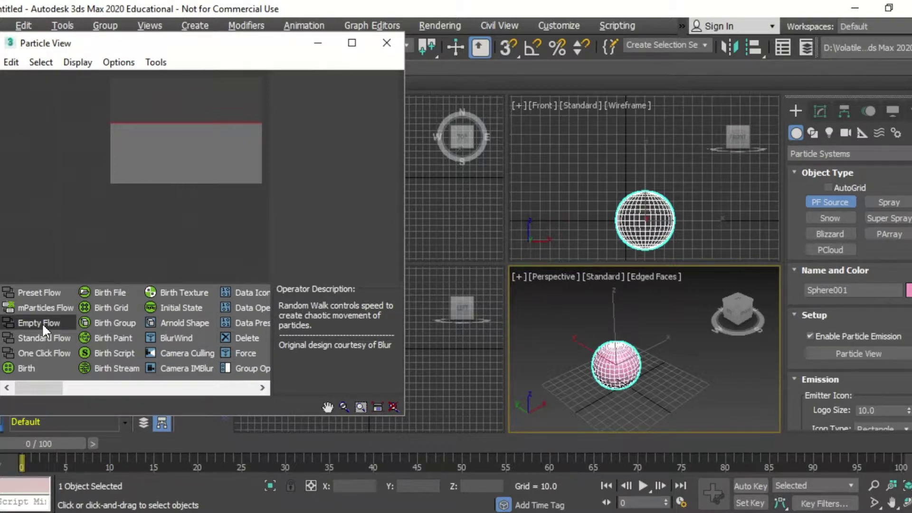
pyautogui.moveTo(42, 323); pyautogui.dragTo(27, 108)
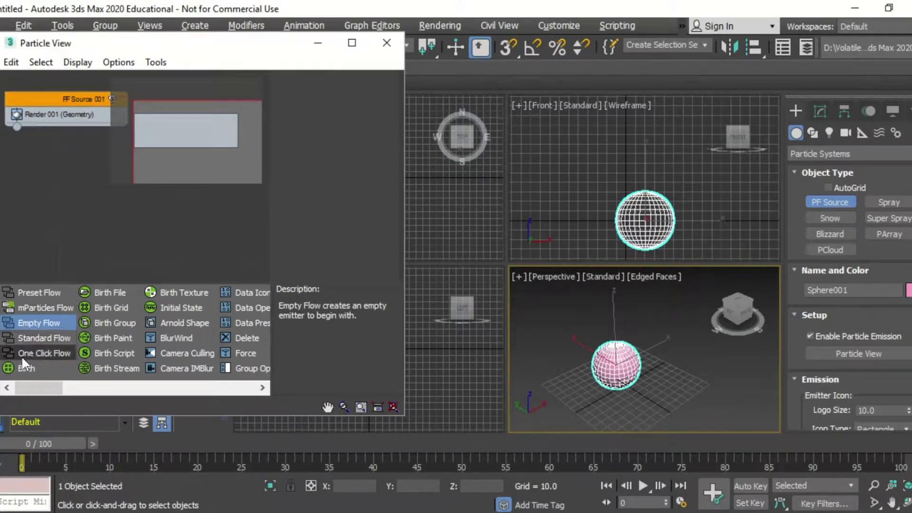
pyautogui.moveTo(96, 307); pyautogui.dragTo(32, 168)
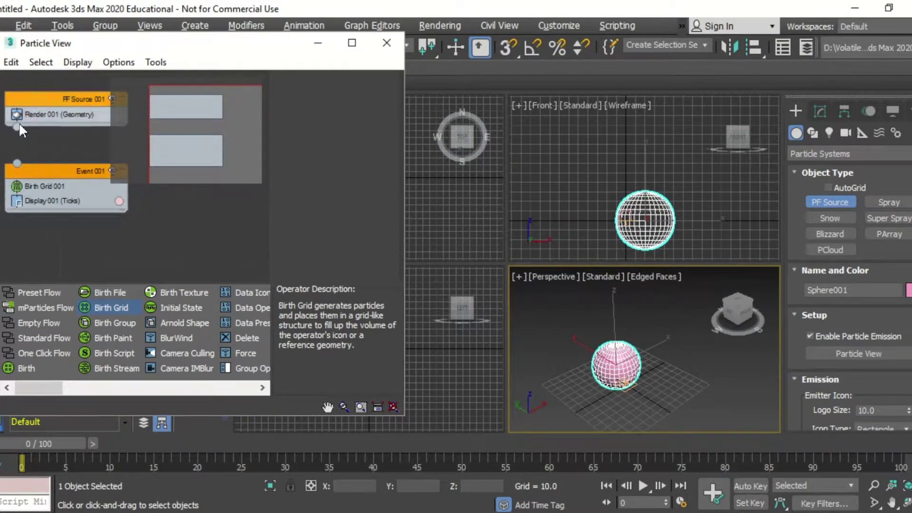
pyautogui.moveTo(18, 124); pyautogui.dragTo(17, 163)
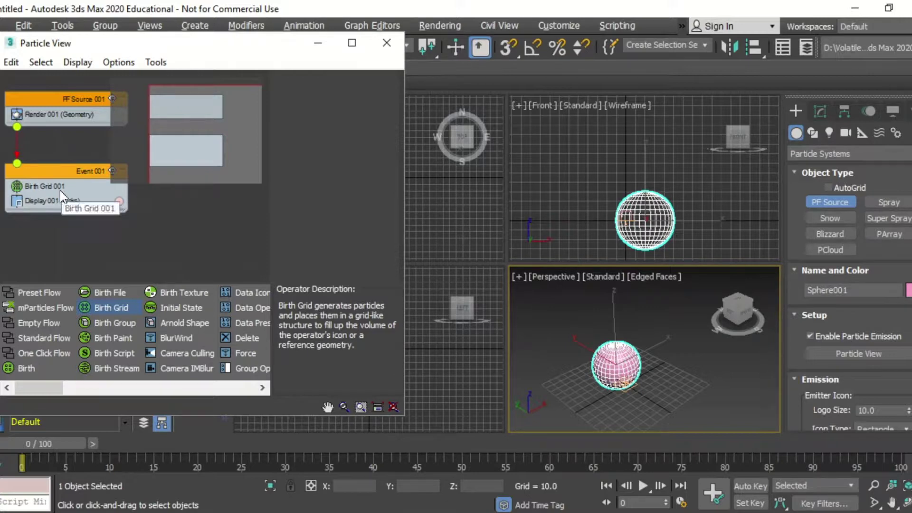
pyautogui.click(66, 189)
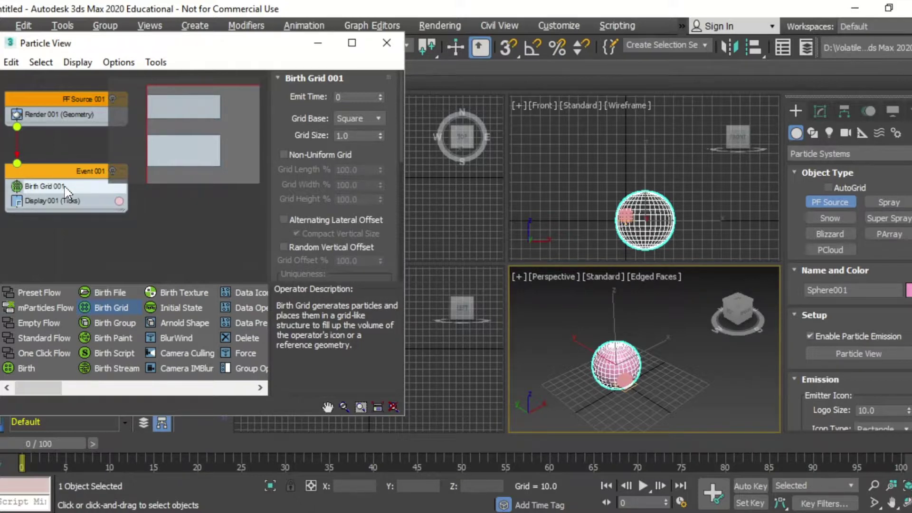
# Select Birth Grid 001 from the scene list and show its parameters
pyautogui.press('h')
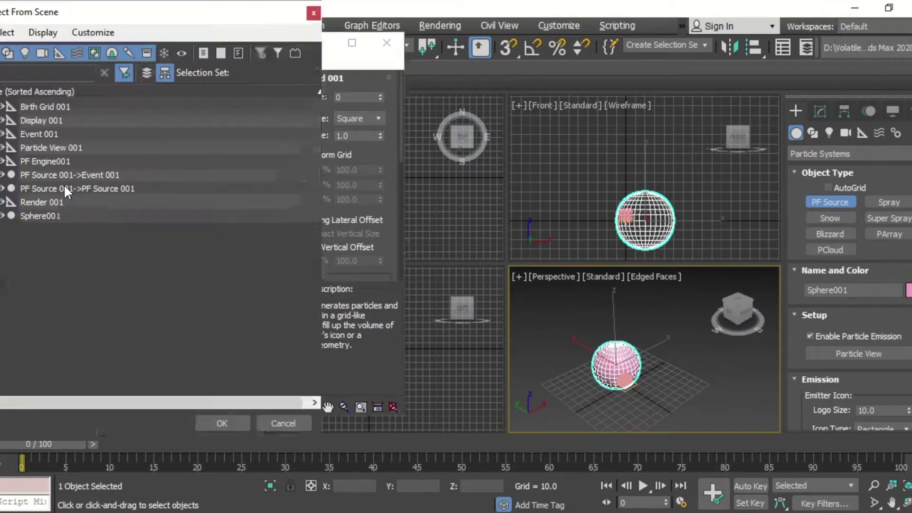
pyautogui.click(50, 106)
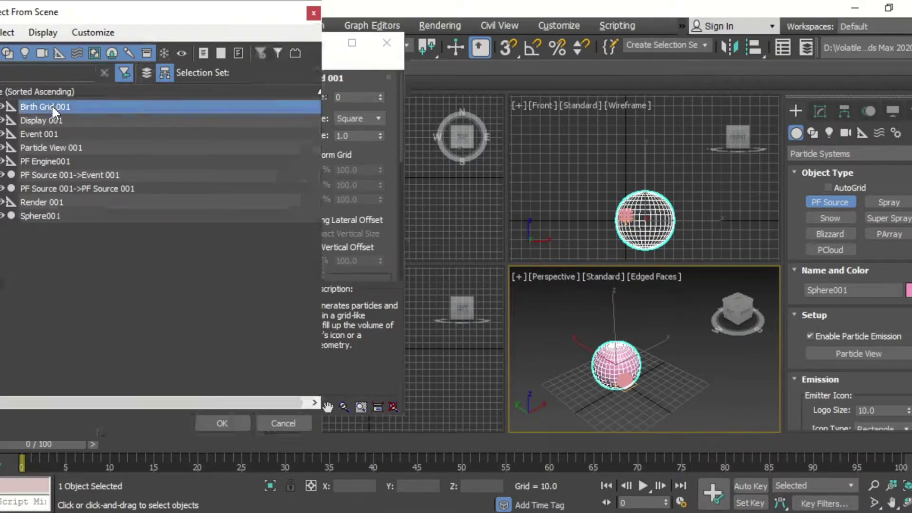
pyautogui.click(239, 422)
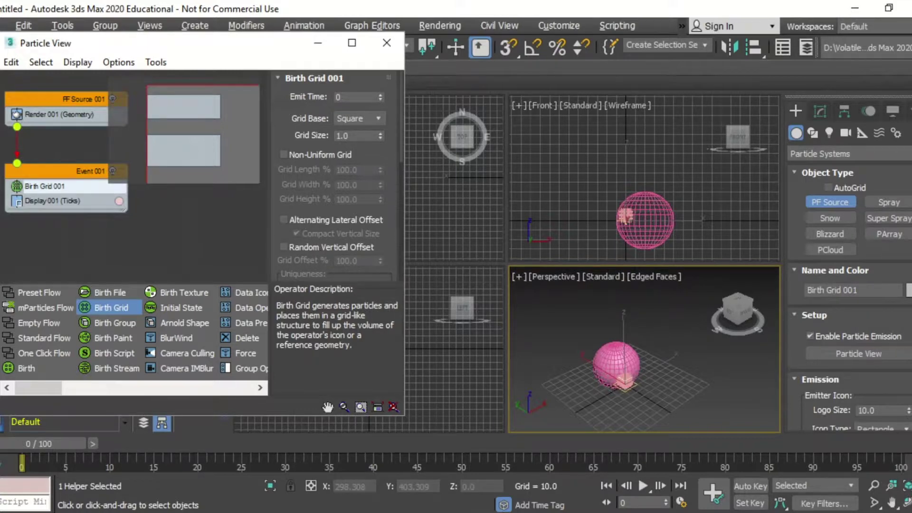
pyautogui.click(818, 114)
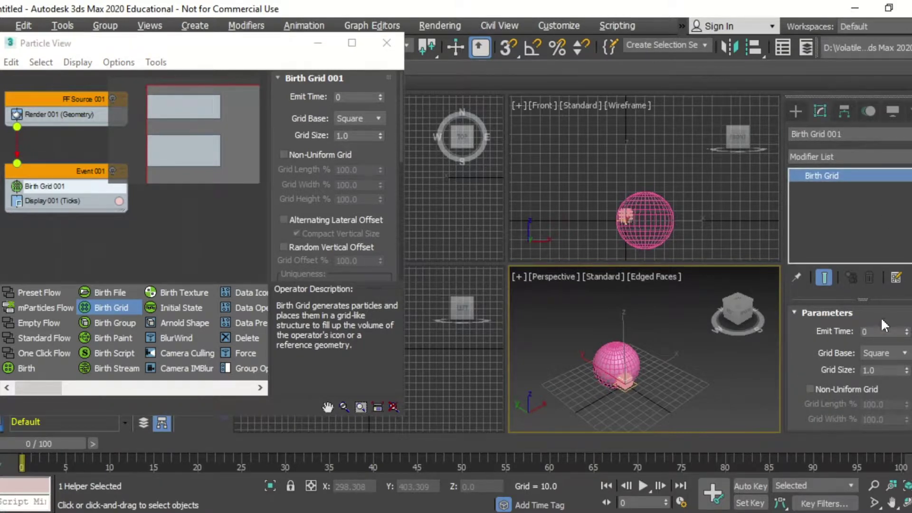
# Set Birth Grid 001's icon length, width and height to 100 each
pyautogui.scroll(-3, 883, 324)
pyautogui.scroll(-6, 883, 325)
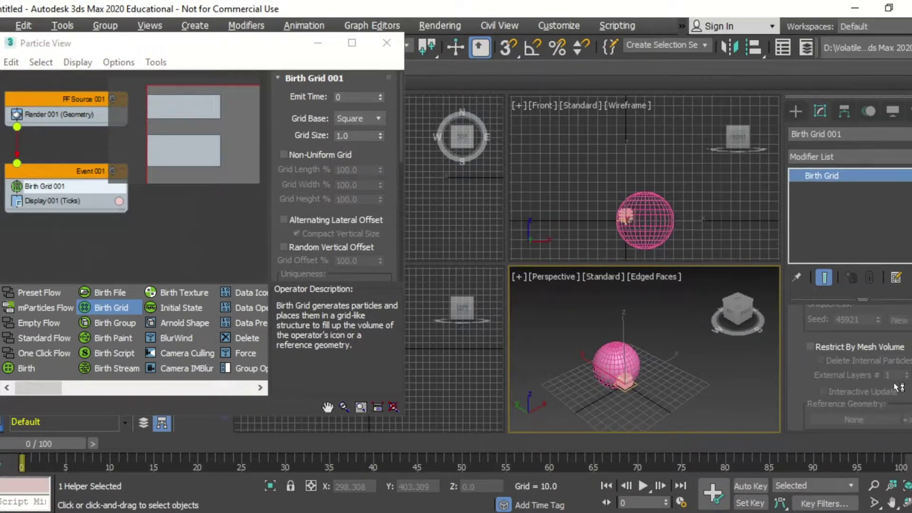
pyautogui.doubleClick(881, 383)
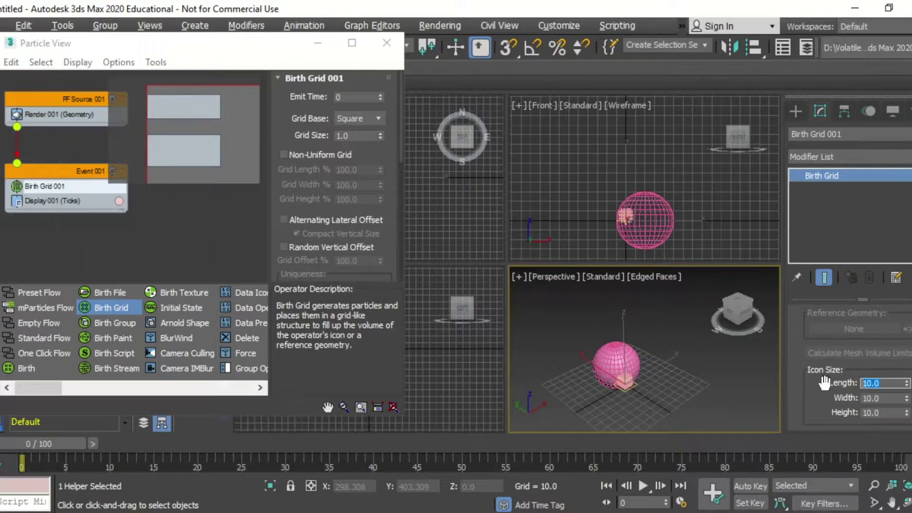
pyautogui.write('100')
pyautogui.press('Tab')
pyautogui.write('1')
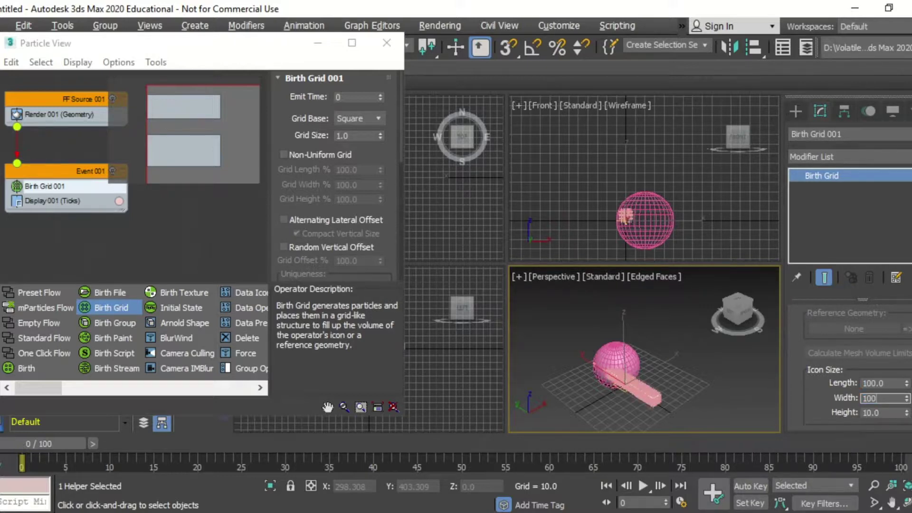
pyautogui.press('Tab')
pyautogui.write('1')
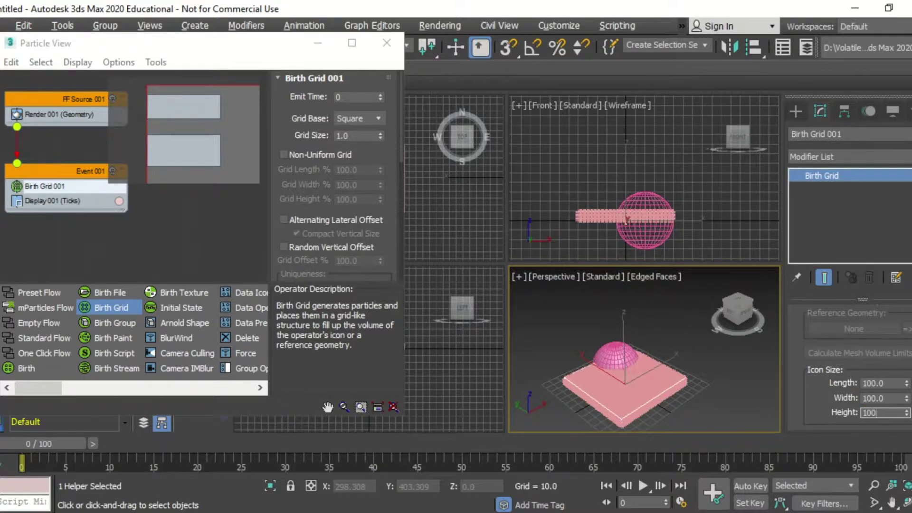
pyautogui.write('00')
pyautogui.press('Return')
pyautogui.moveTo(251, 53); pyautogui.dragTo(237, 71)
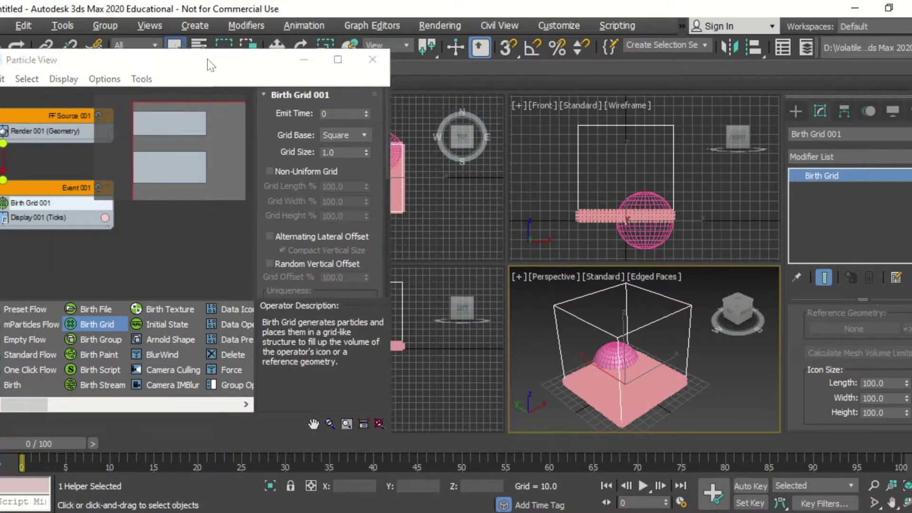
# Align Sphere001 to Birth Grid 001's pivot on X/Y/Z, then lift it to Z 52.661 inside the box
pyautogui.click(636, 243)
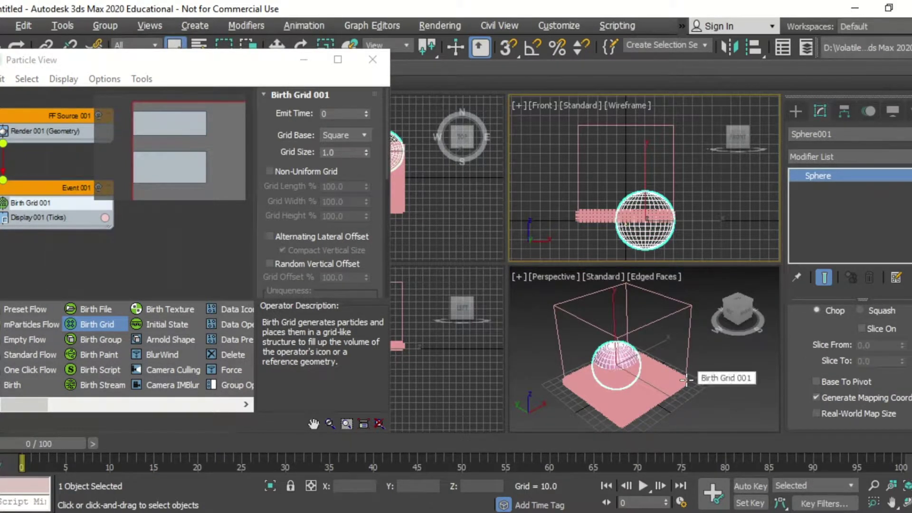
pyautogui.hotkey('alt', 'a')
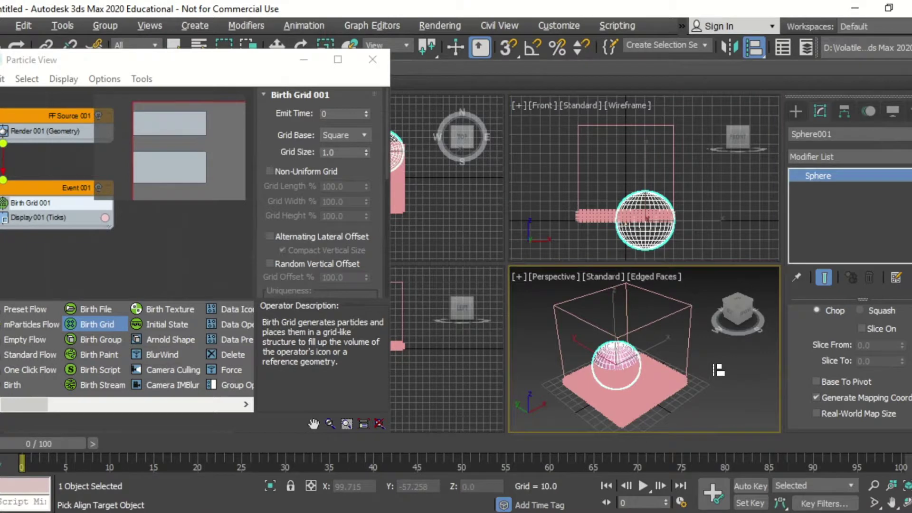
pyautogui.click(684, 368)
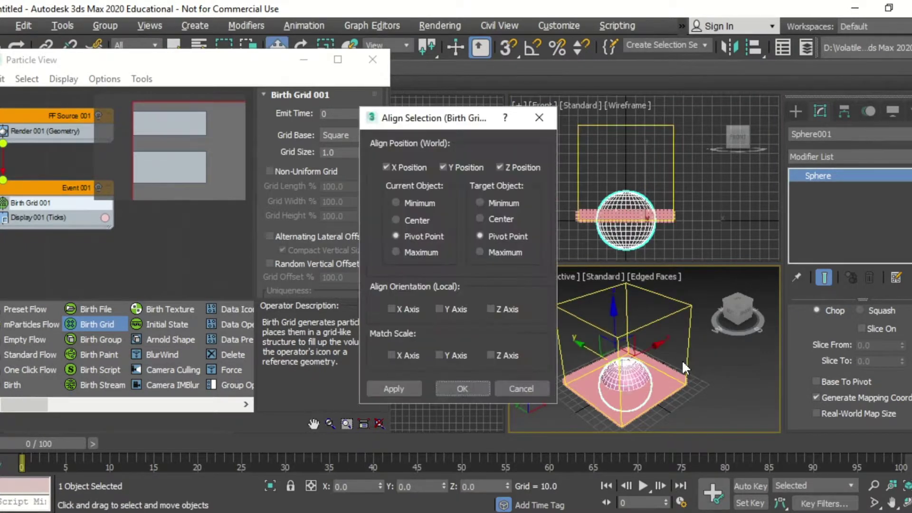
pyautogui.click(464, 387)
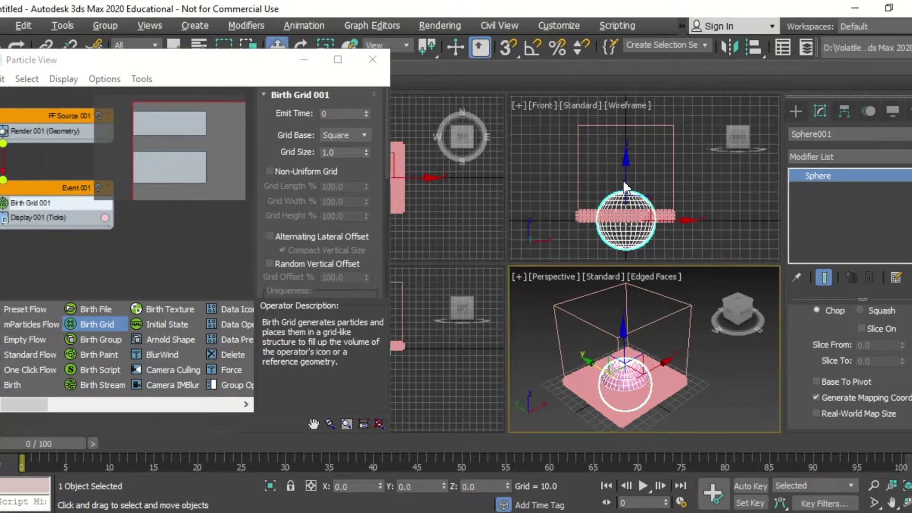
pyautogui.moveTo(624, 198); pyautogui.dragTo(618, 145)
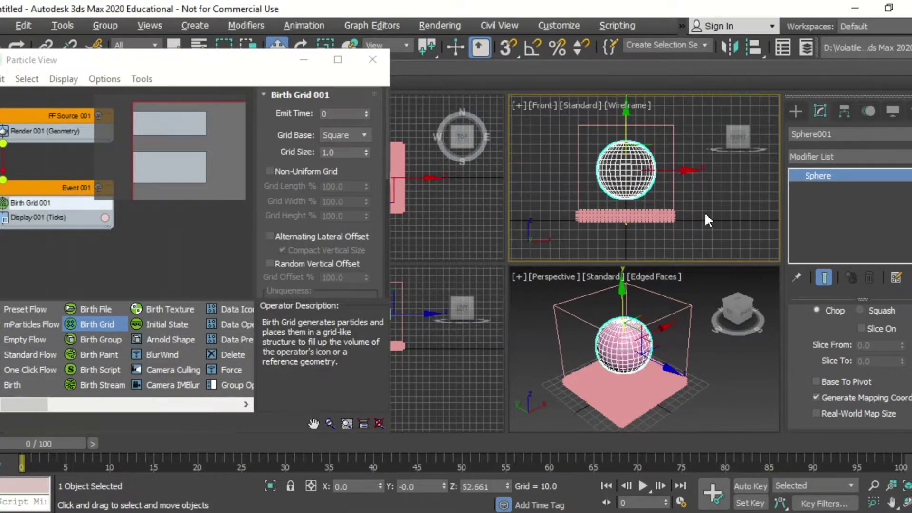
pyautogui.click(742, 219)
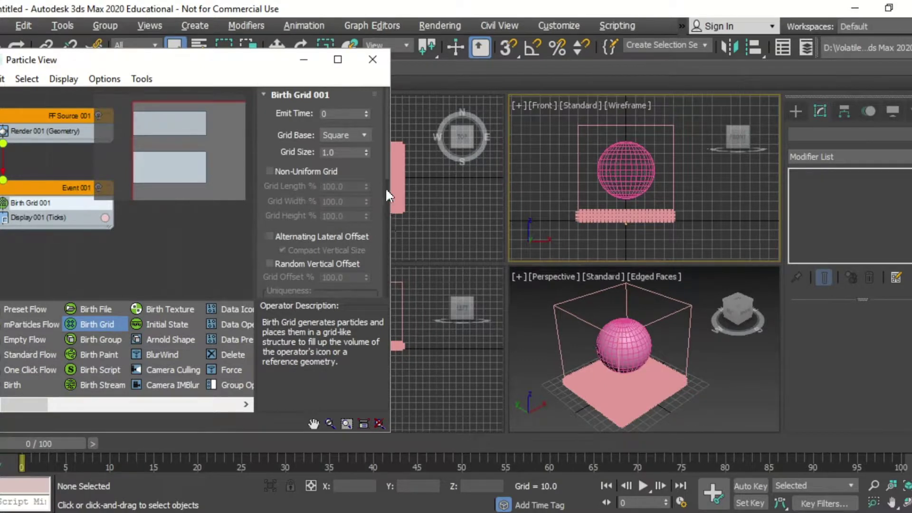
# Enable Restrict By Mesh Volume on Birth Grid 001 with Sphere001 as reference geometry
pyautogui.moveTo(386, 172); pyautogui.dragTo(383, 235)
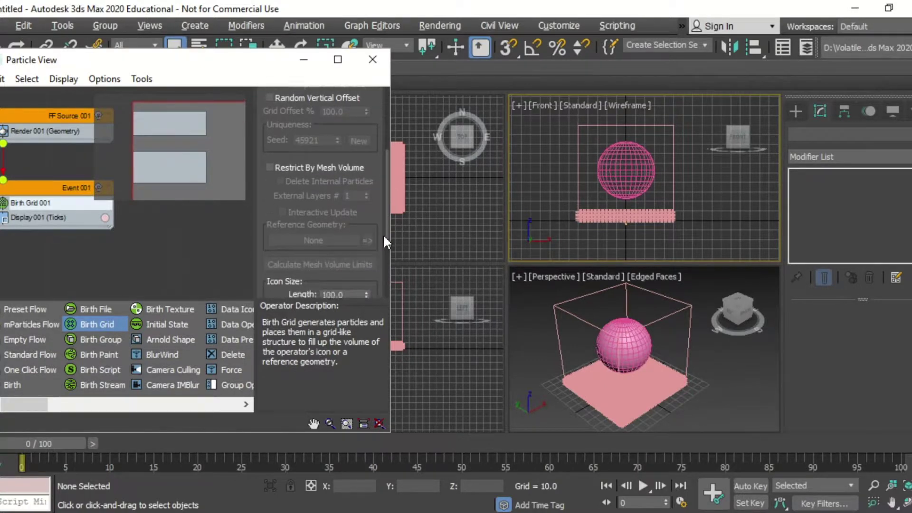
pyautogui.click(276, 166)
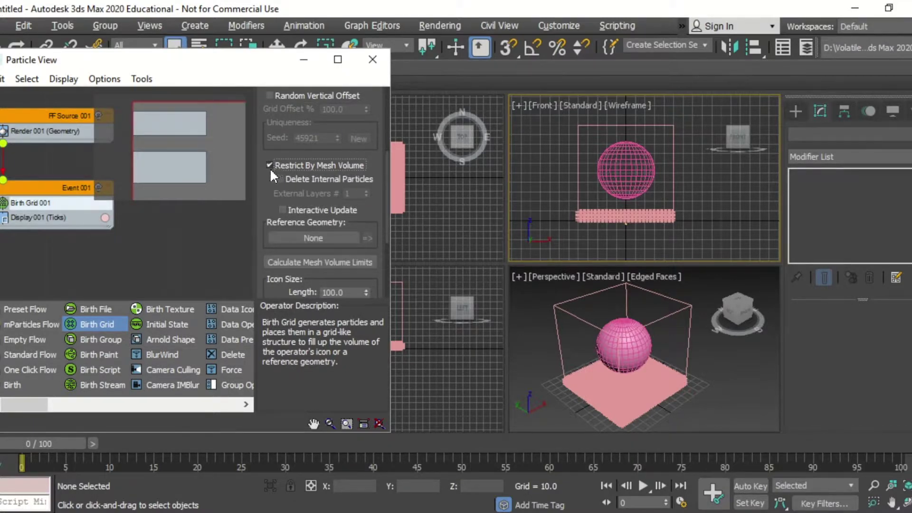
pyautogui.click(300, 237)
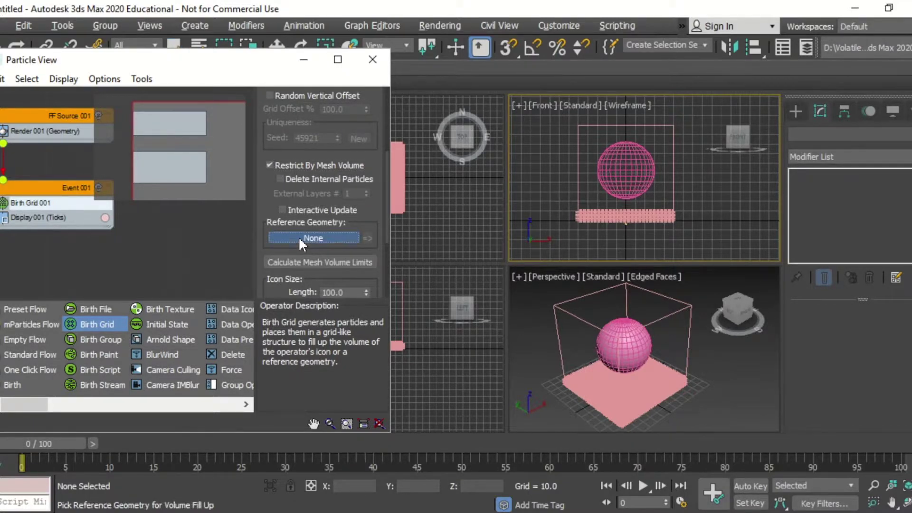
pyautogui.press('h')
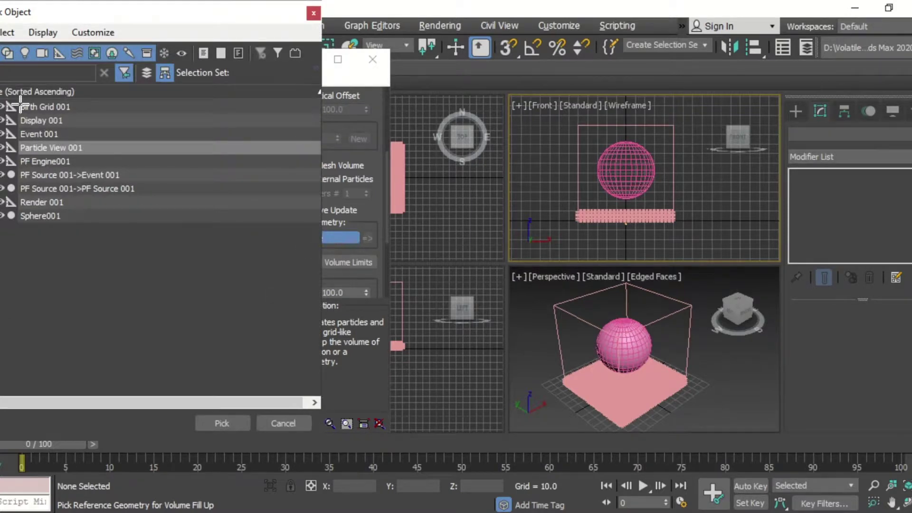
pyautogui.click(47, 215)
pyautogui.click(212, 423)
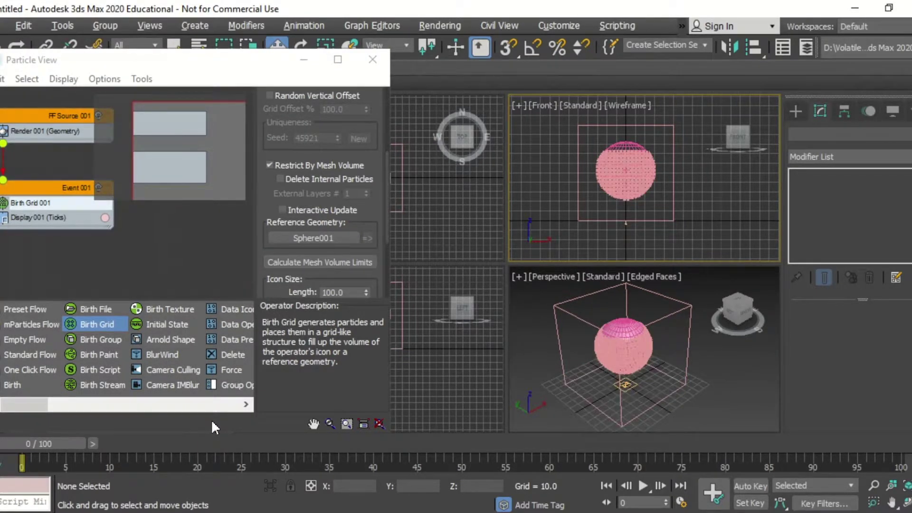
# Change Display 001's particle type from Ticks to Geometry
pyautogui.click(34, 218)
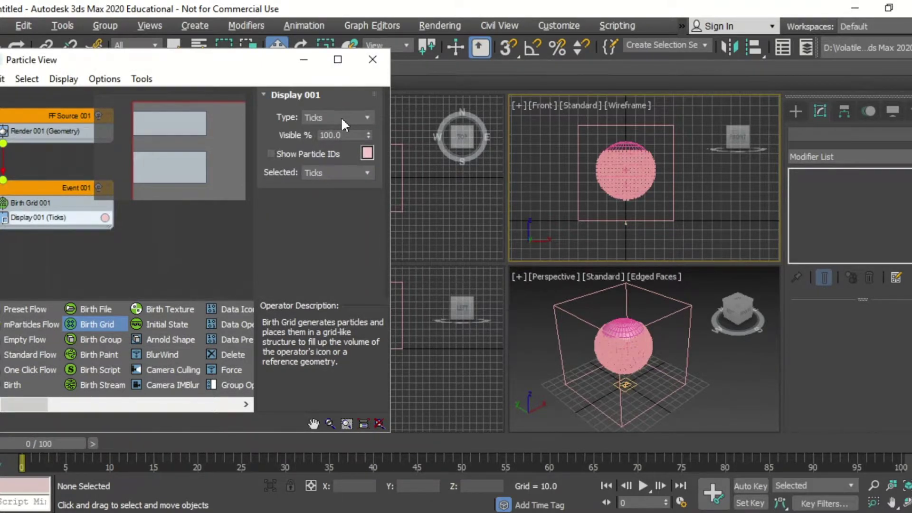
pyautogui.click(366, 115)
pyautogui.click(344, 192)
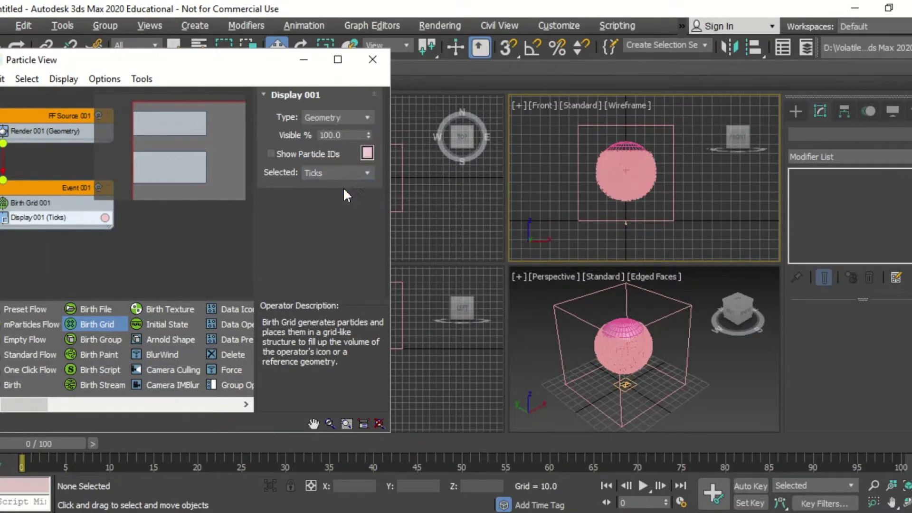
pyautogui.scroll(6, 576, 352)
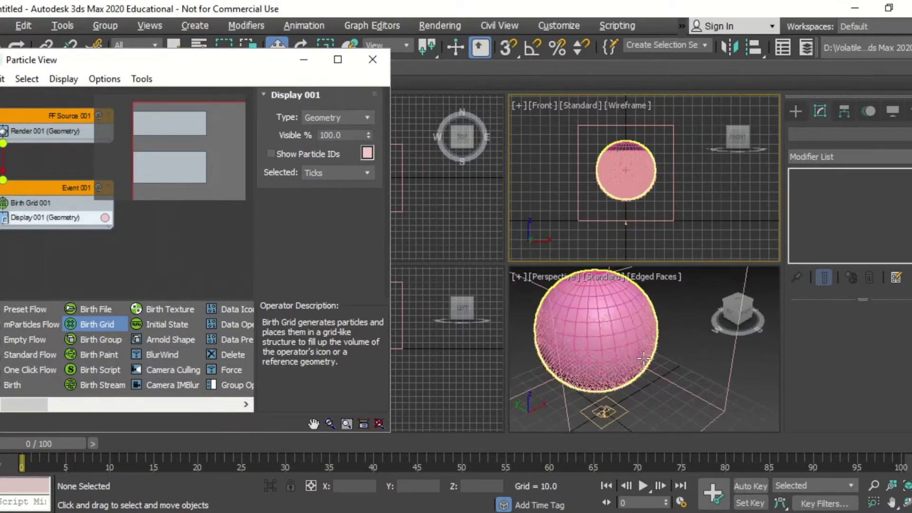
pyautogui.scroll(-6, 576, 351)
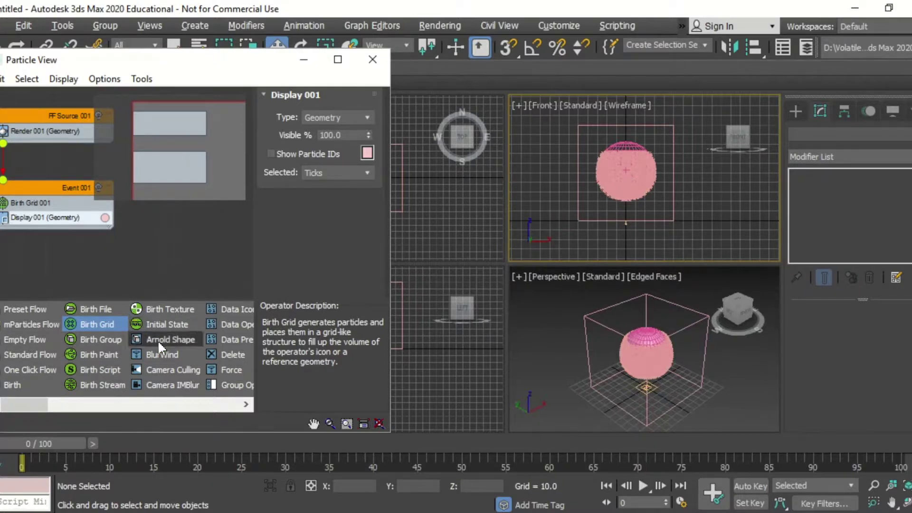
pyautogui.click(247, 405)
# Insert a Shape operator above Display 001 in Event 001, keeping 3D Cube at size 10
pyautogui.click(248, 405)
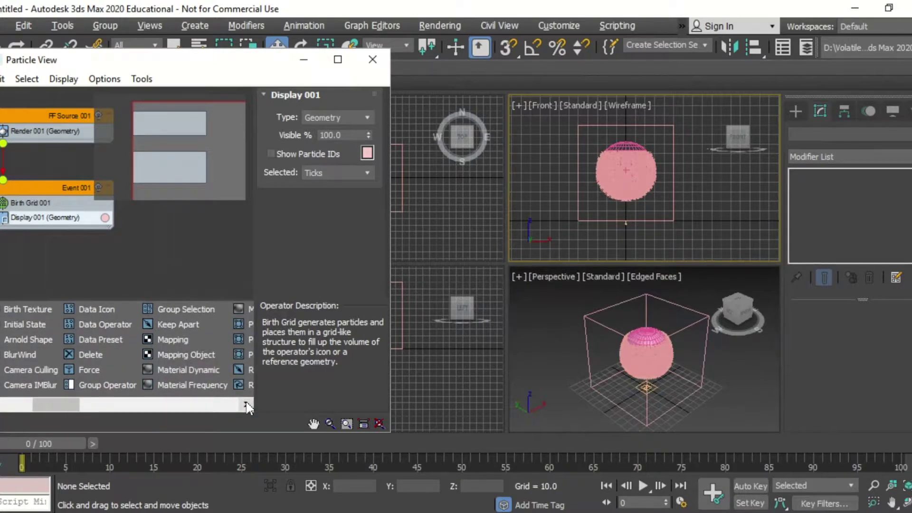
pyautogui.click(248, 405)
pyautogui.click(247, 405)
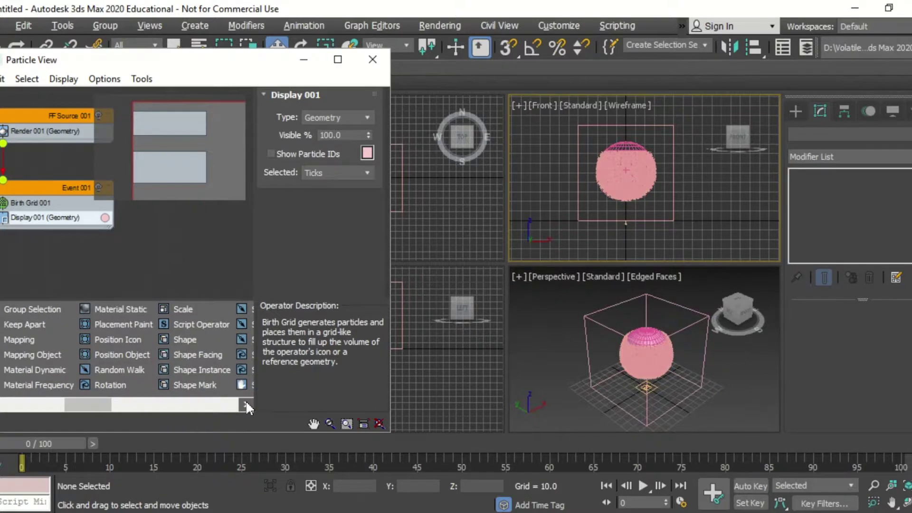
pyautogui.moveTo(182, 339); pyautogui.dragTo(27, 218)
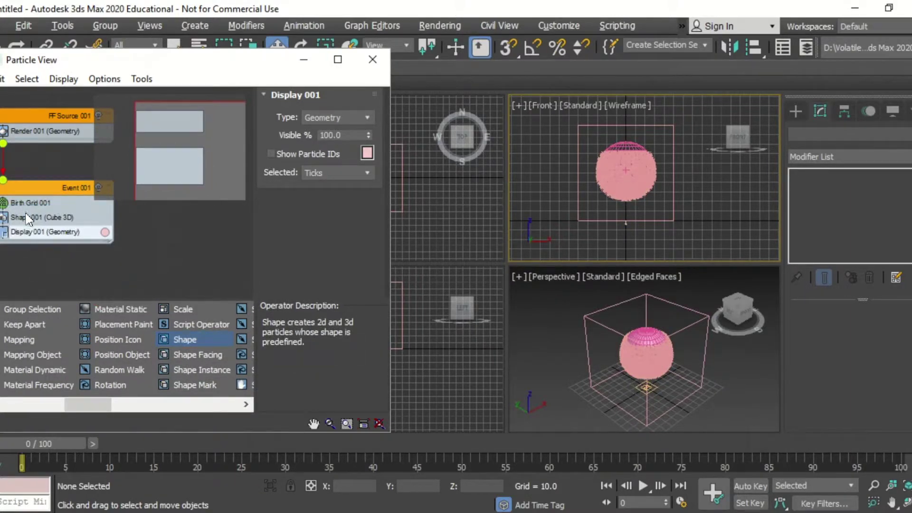
pyautogui.click(28, 218)
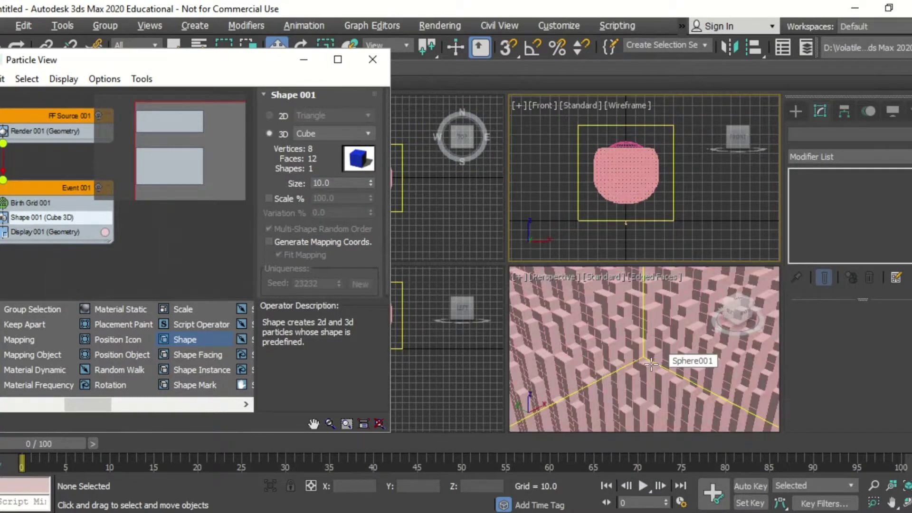
pyautogui.scroll(-6, 644, 364)
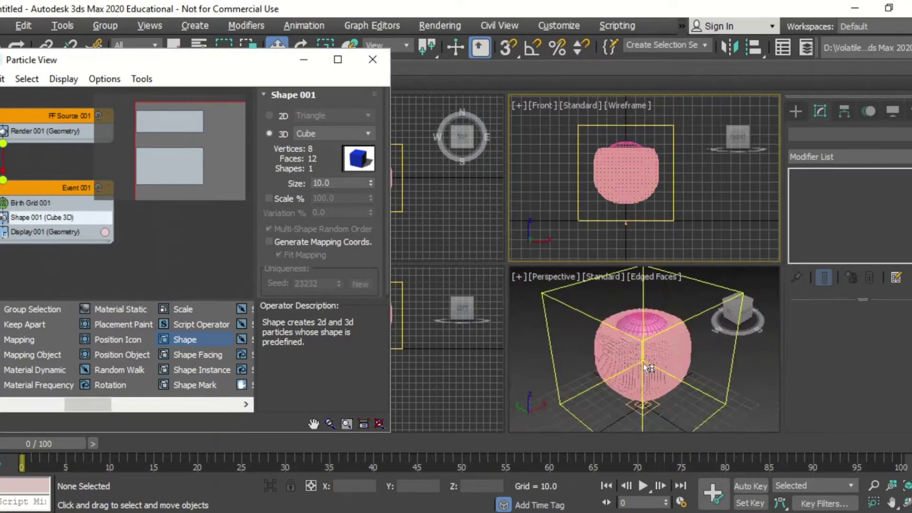
pyautogui.click(245, 405)
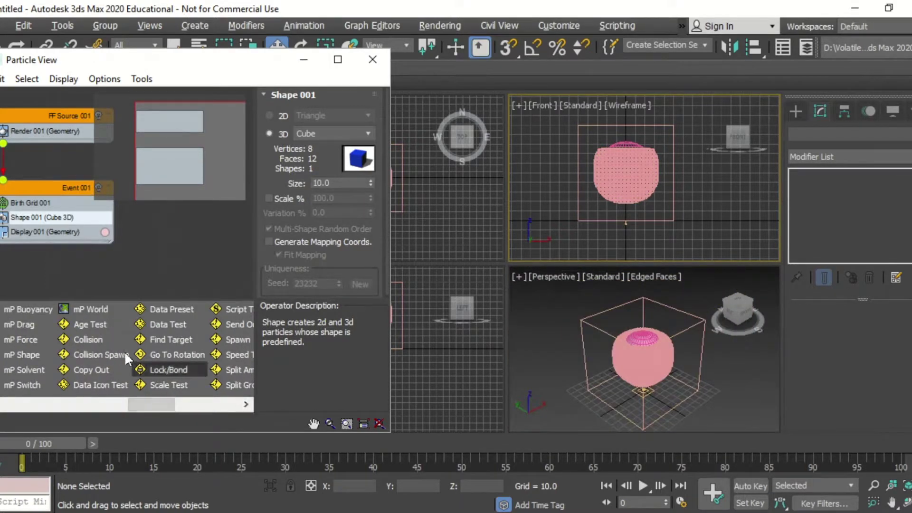
# Add Age Test 001 below Shape 001 with test value 25, then wire in a Random Walk event
pyautogui.moveTo(101, 318)
pyautogui.mouseDown()
pyautogui.moveTo(75, 210)
pyautogui.moveTo(74, 226)
pyautogui.mouseUp()
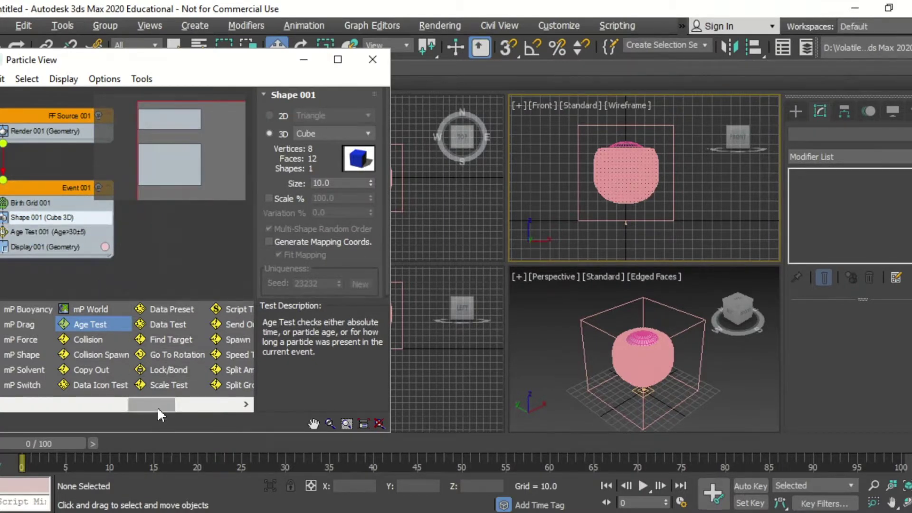
pyautogui.click(69, 232)
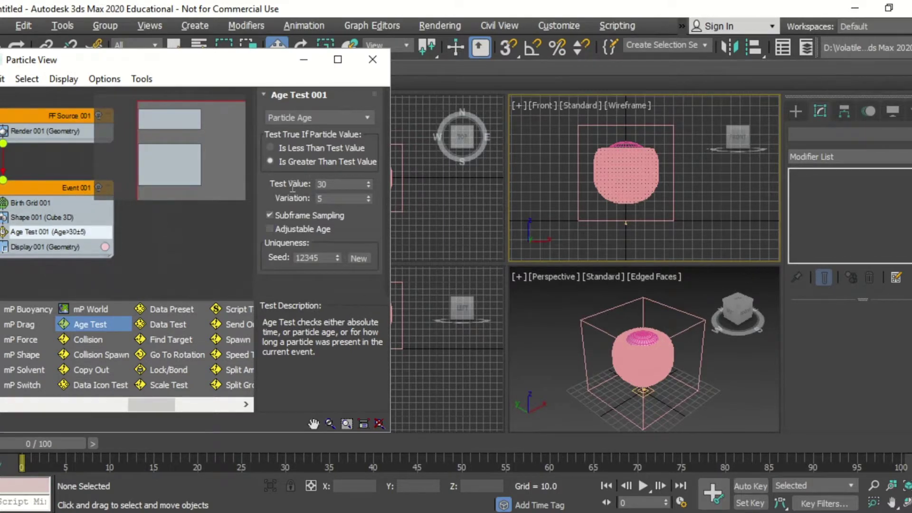
pyautogui.doubleClick(335, 184)
pyautogui.write('25')
pyautogui.press('Return')
pyautogui.moveTo(142, 406); pyautogui.dragTo(83, 405)
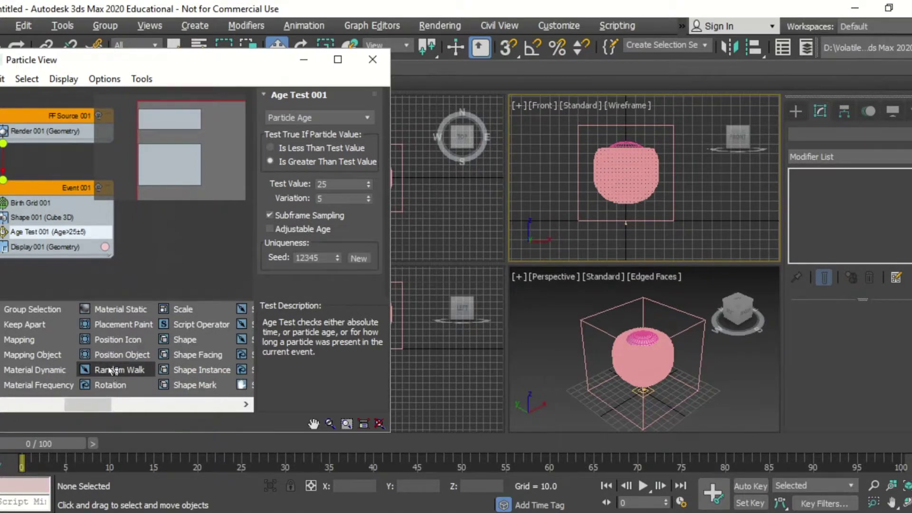
pyautogui.moveTo(108, 369); pyautogui.dragTo(4, 232)
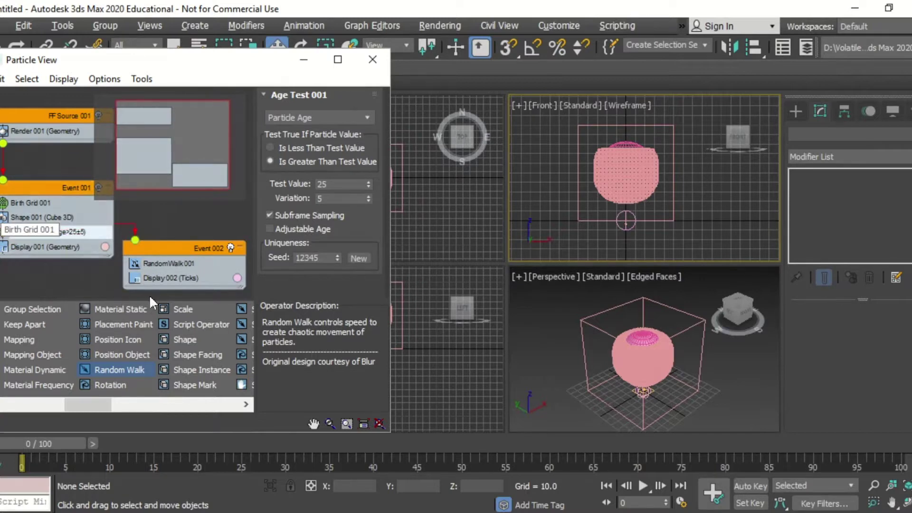
# Scrub to about frame 28 to preview the dispersal, then rewind to frame 0
pyautogui.moveTo(60, 441); pyautogui.dragTo(672, 441)
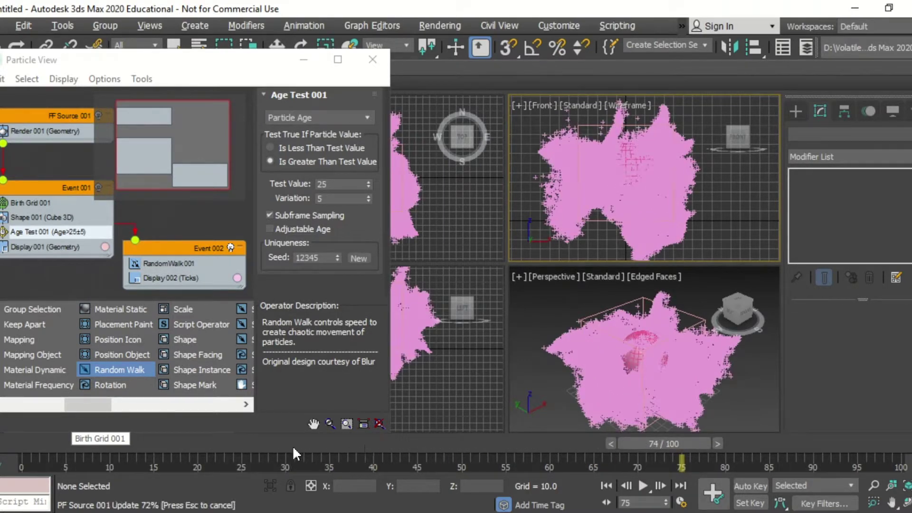
pyautogui.press('Home')
pyautogui.press('w')
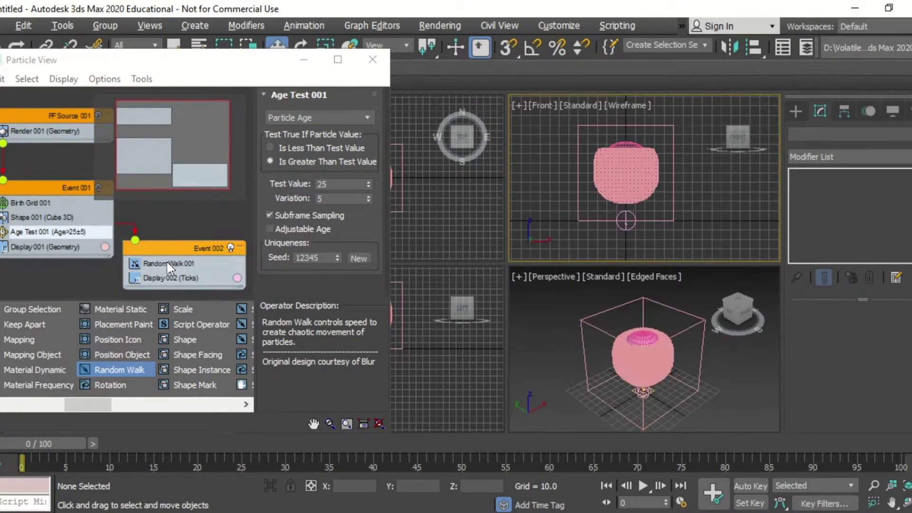
# Set Display 002 to show particles as Geometry and scrub forward to preview the cubes
pyautogui.click(160, 279)
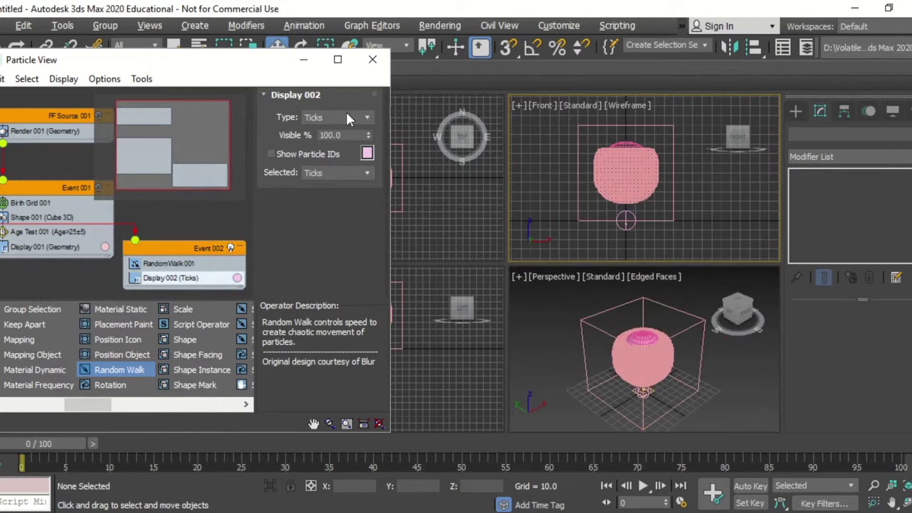
pyautogui.click(363, 117)
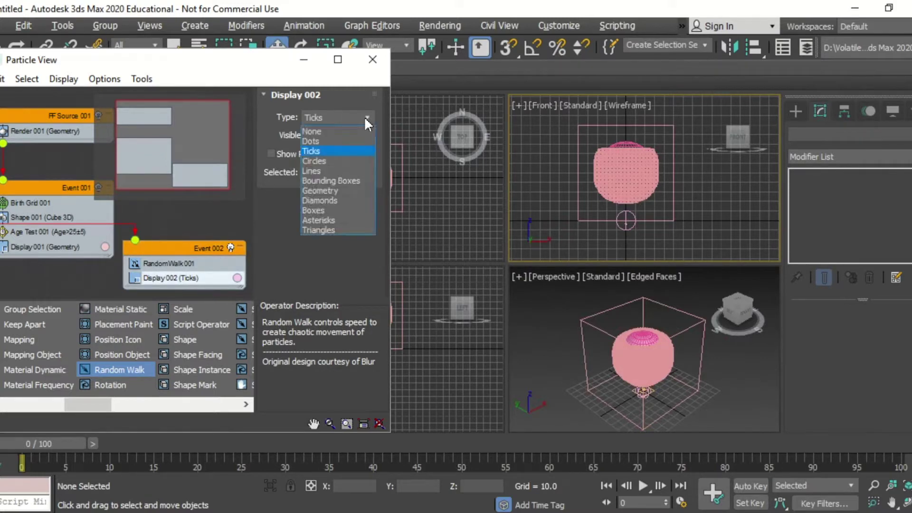
pyautogui.click(349, 191)
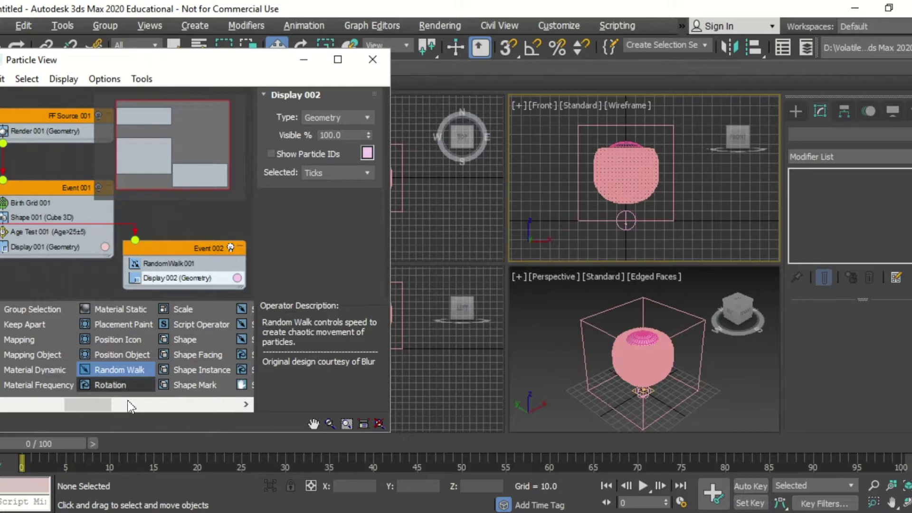
pyautogui.moveTo(36, 445); pyautogui.dragTo(693, 442)
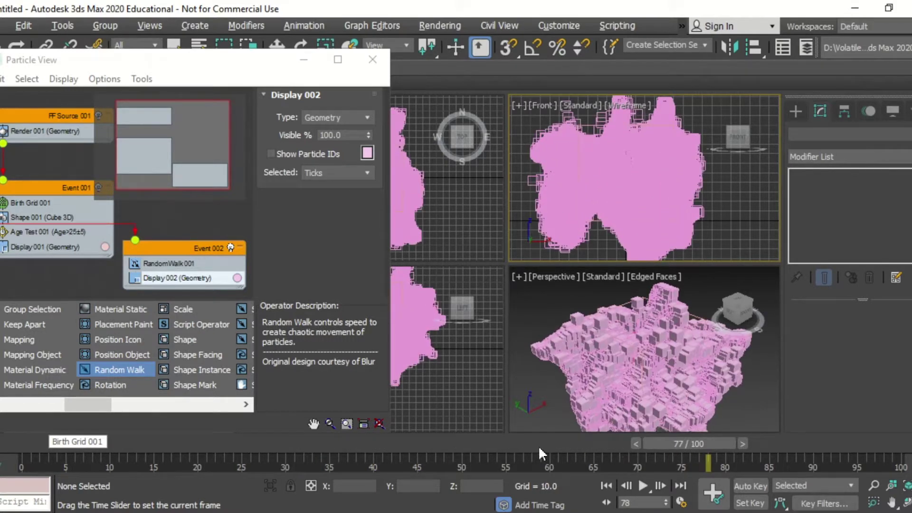
# Change the Shape 001 cube size from 10.0 to 1, preview the animation, then rewind to frame 0
pyautogui.click(43, 443)
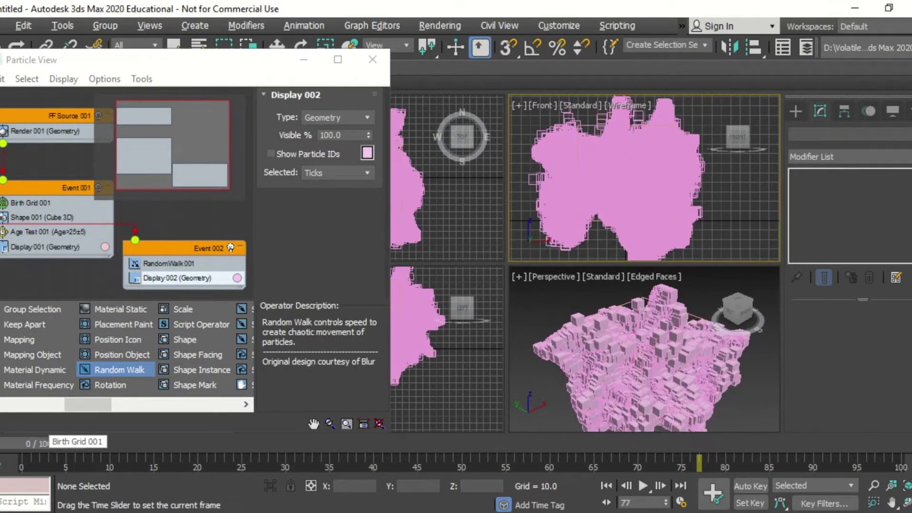
pyautogui.click(29, 219)
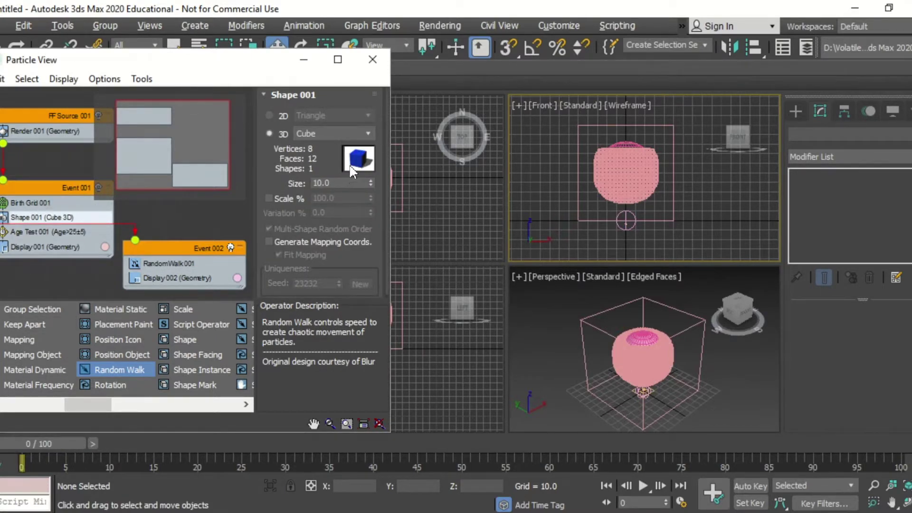
pyautogui.moveTo(330, 184); pyautogui.dragTo(304, 181)
pyautogui.write('1')
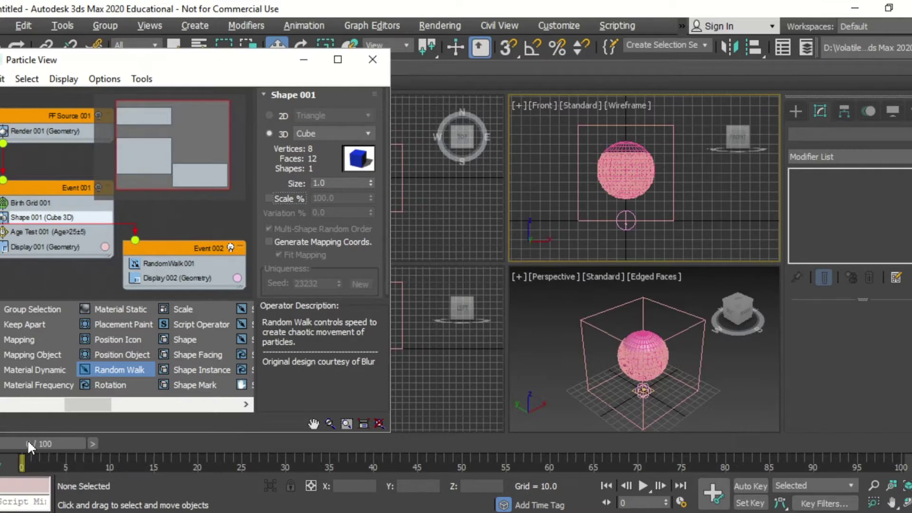
pyautogui.moveTo(28, 443); pyautogui.dragTo(720, 420)
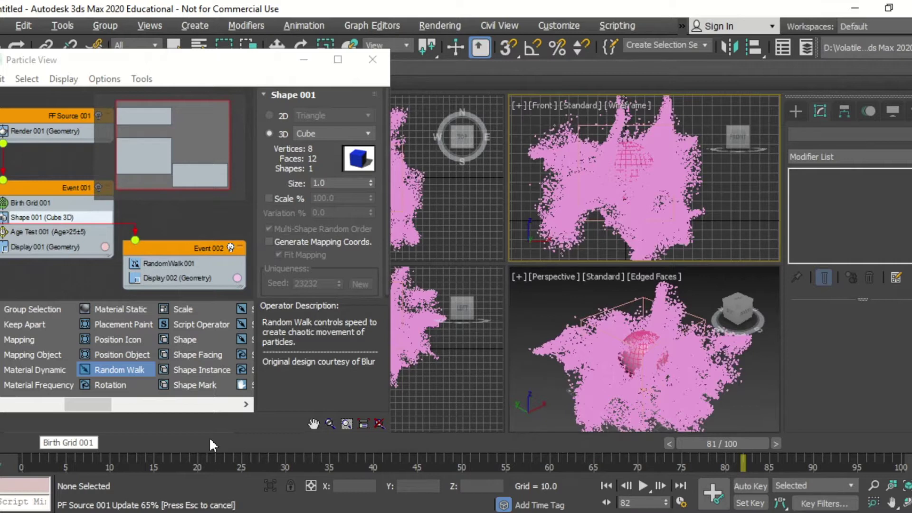
pyautogui.click(56, 444)
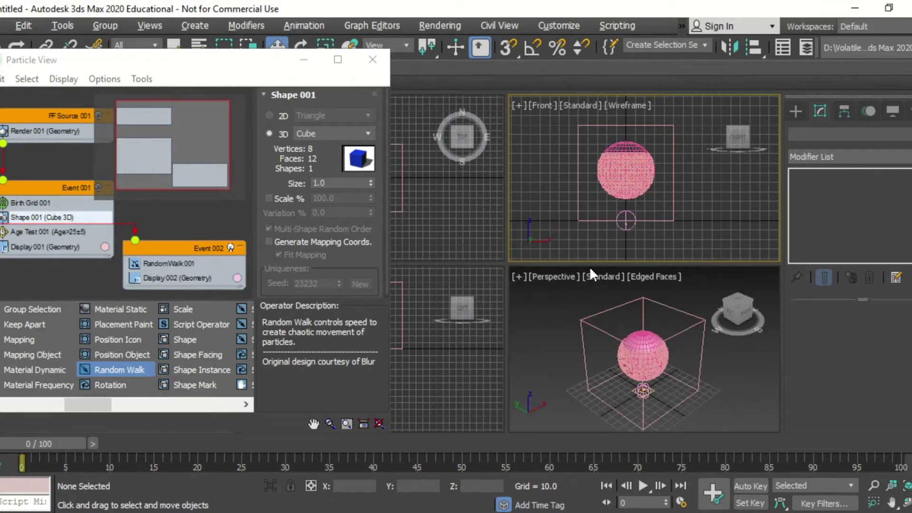
# In Sphere001's Object Properties, enable Display as Box and turn off Renderable
pyautogui.click(175, 45)
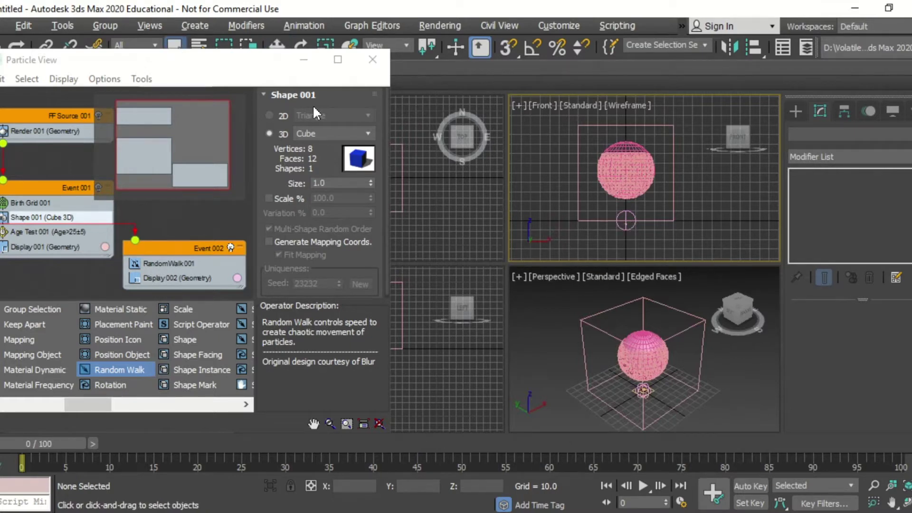
pyautogui.click(645, 341)
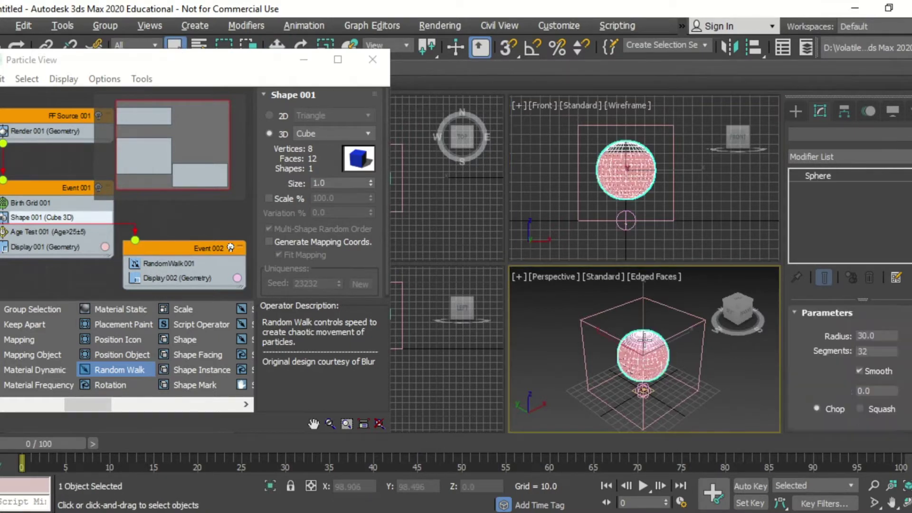
pyautogui.rightClick(645, 344)
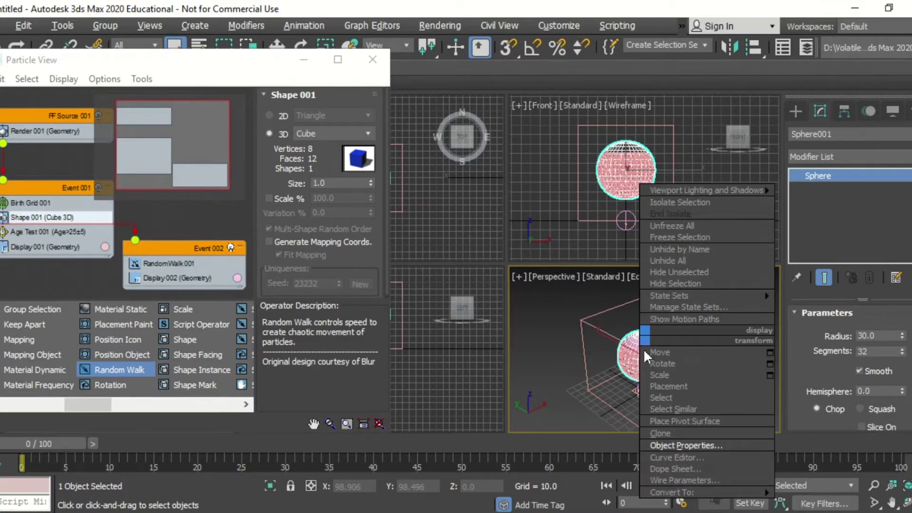
pyautogui.click(665, 442)
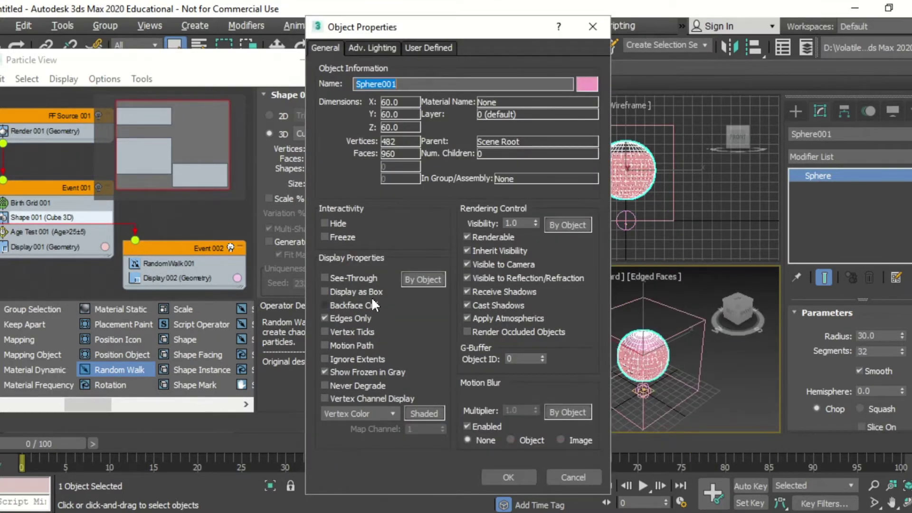
pyautogui.click(335, 292)
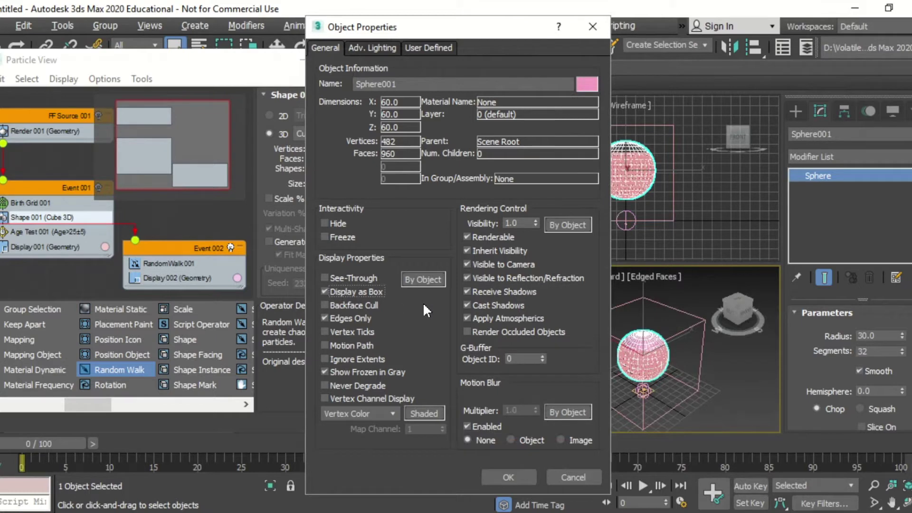
pyautogui.click(468, 237)
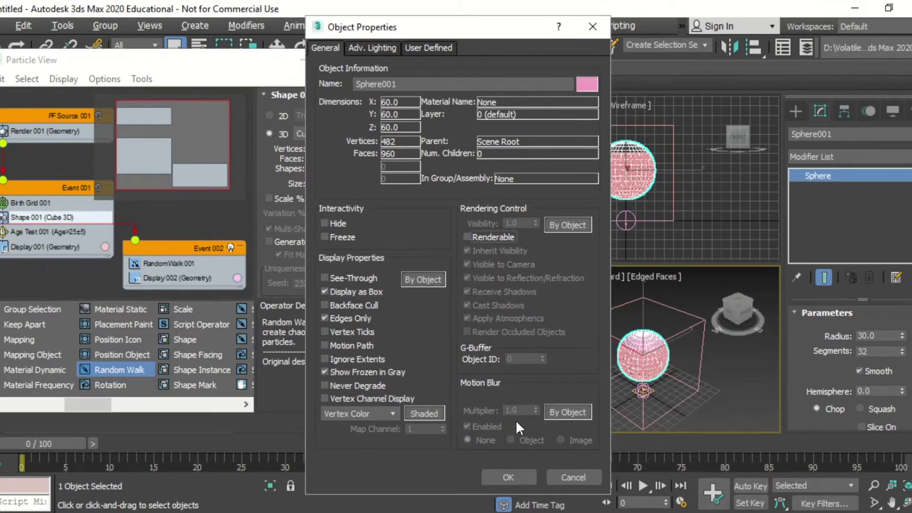
pyautogui.click(510, 478)
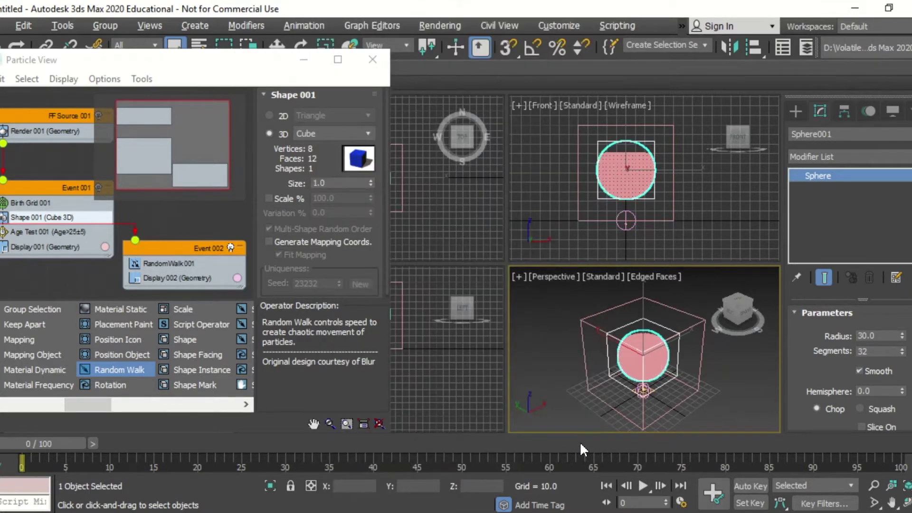
pyautogui.click(546, 342)
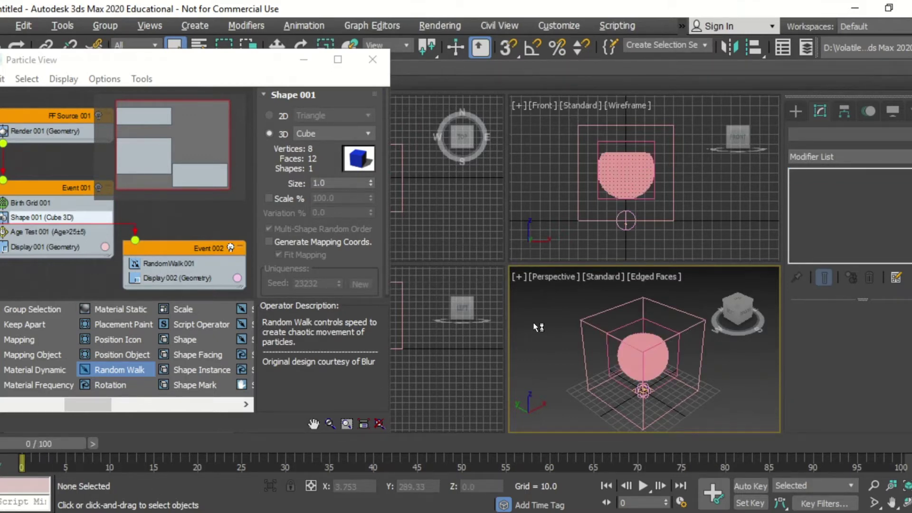
# Maximize the Perspective view, preview and rewind the particle animation, then show the rendered video in VLC
pyautogui.hotkey('alt', 'w')
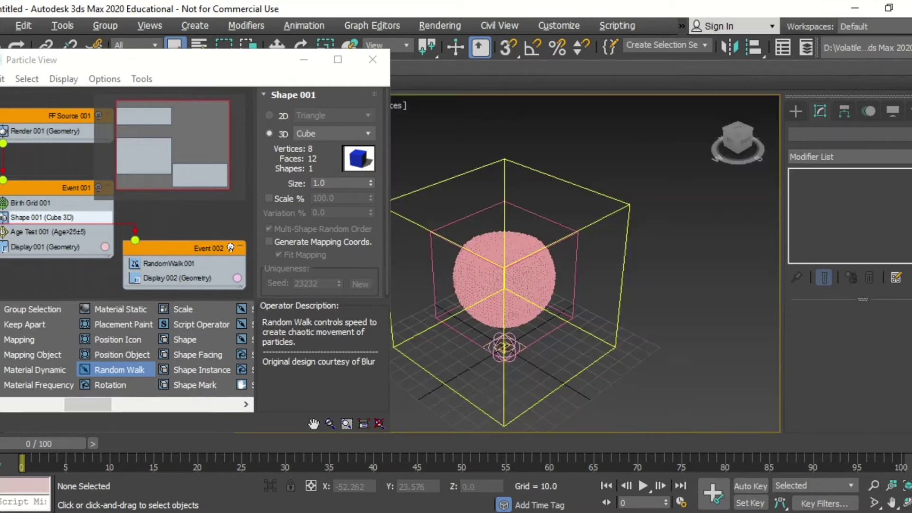
pyautogui.click(302, 60)
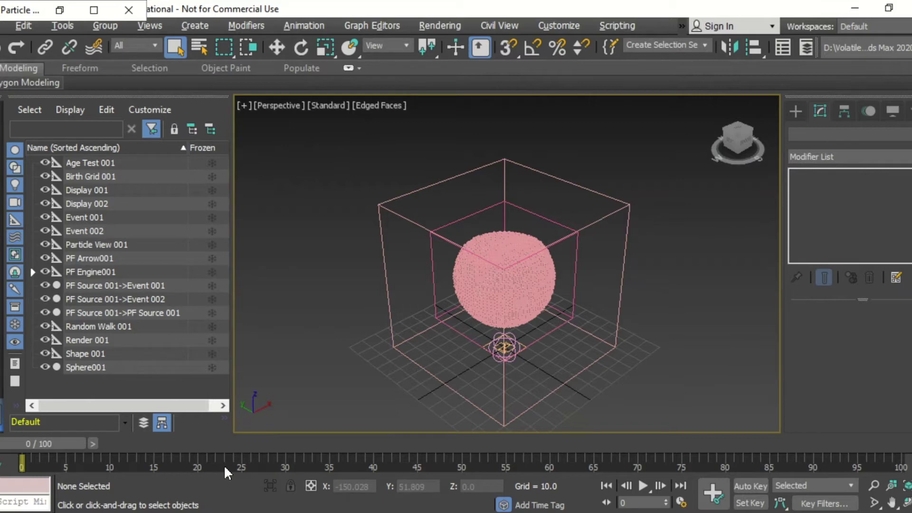
pyautogui.click(689, 316)
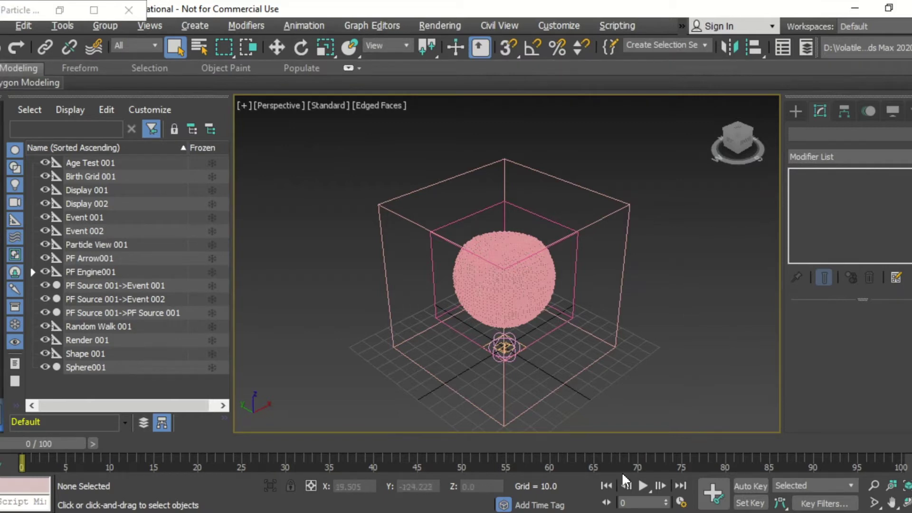
pyautogui.moveTo(45, 454); pyautogui.dragTo(860, 457)
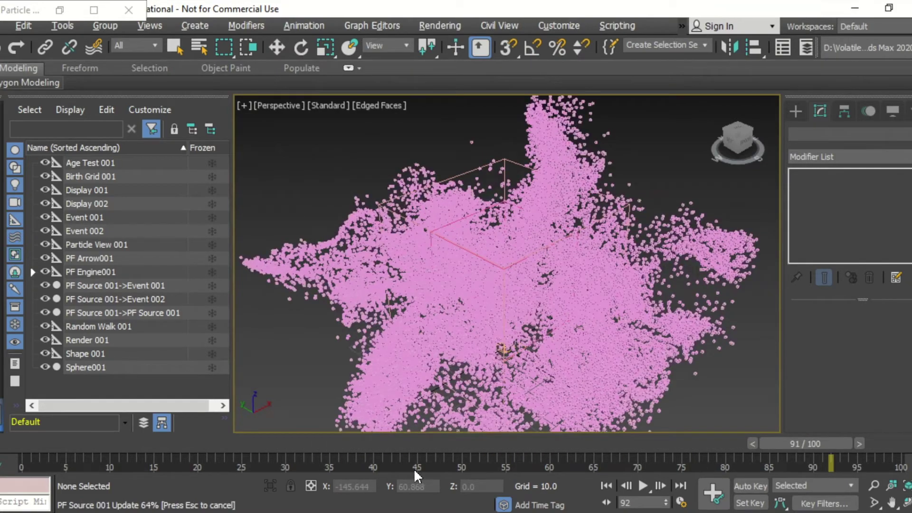
pyautogui.moveTo(229, 441); pyautogui.dragTo(34, 432)
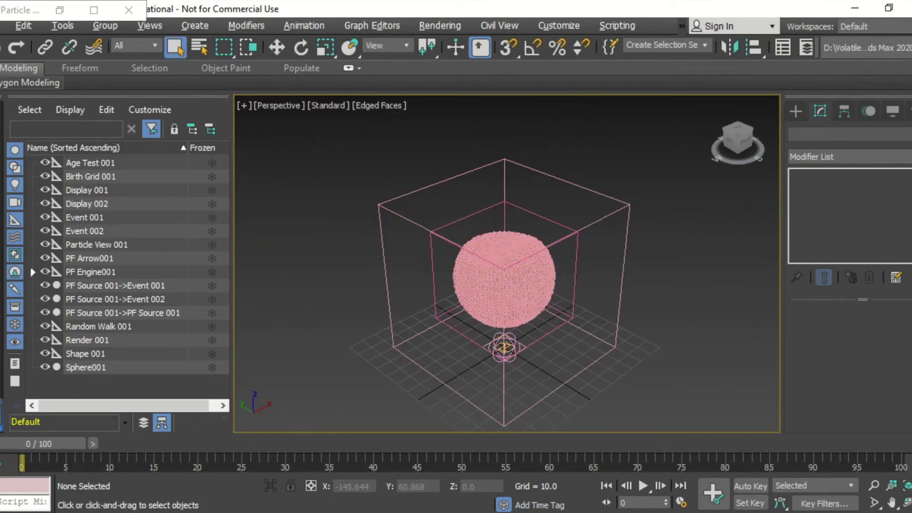
pyautogui.click(255, 446)
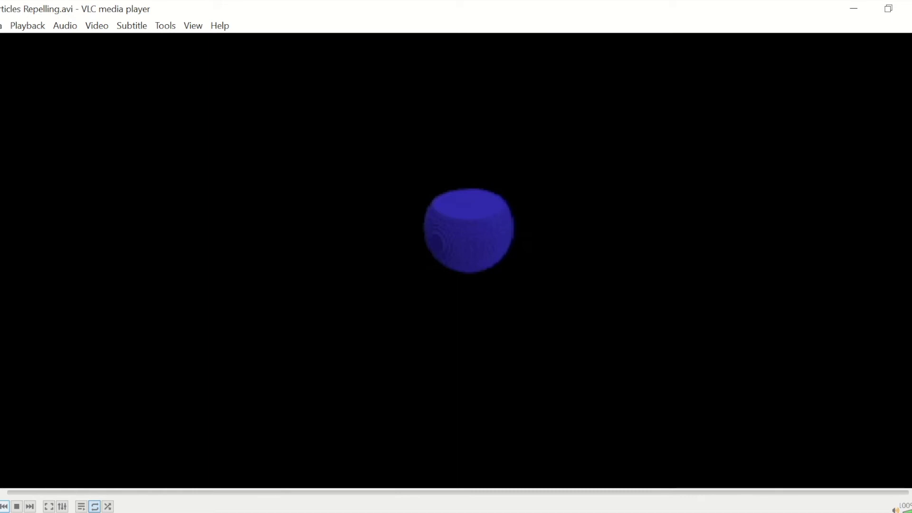